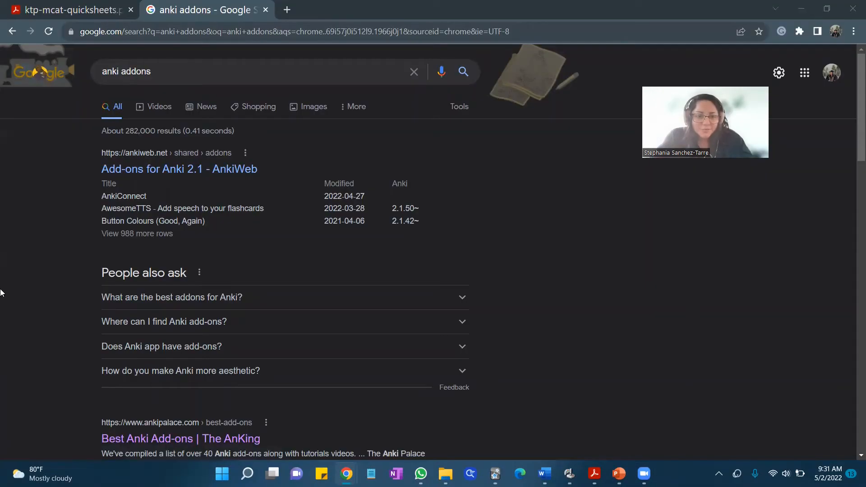
Open the AnkiWeb list of add-ons for Anki 2.1 from the search results
scroll(45, 325, down, 2)
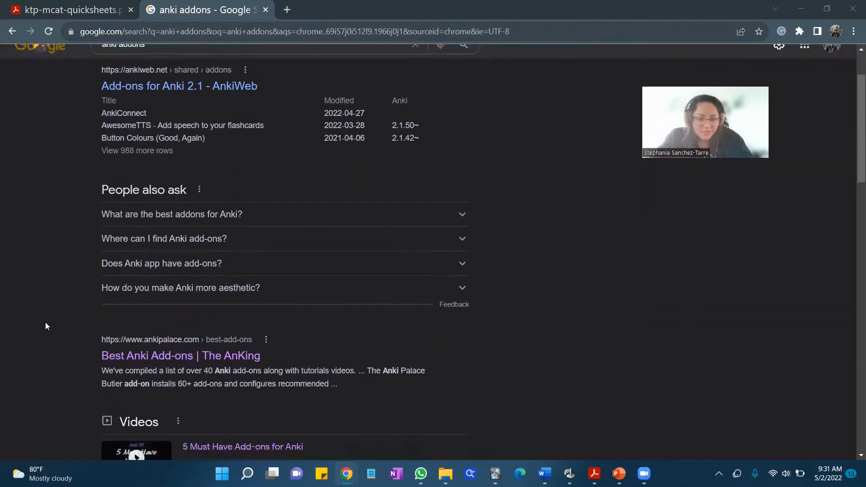
scroll(153, 352, up, 2)
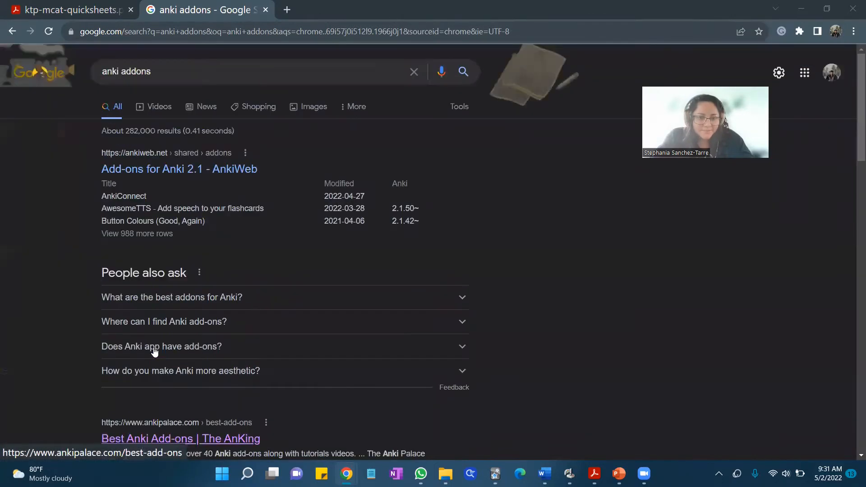
click(185, 175)
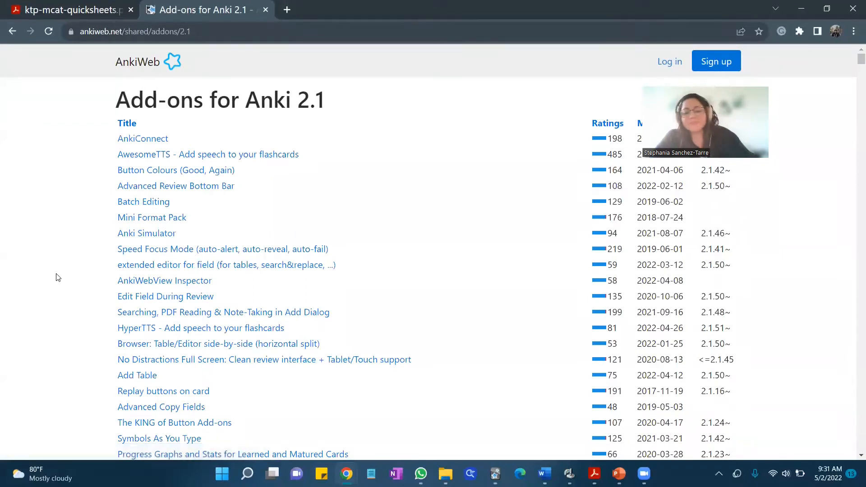
Search the add-ons page for "image occl" and open the Image Occlusion Enhanced for Anki 2.1 entry
key(ctrl+f)
scroll(58, 277, down, 10)
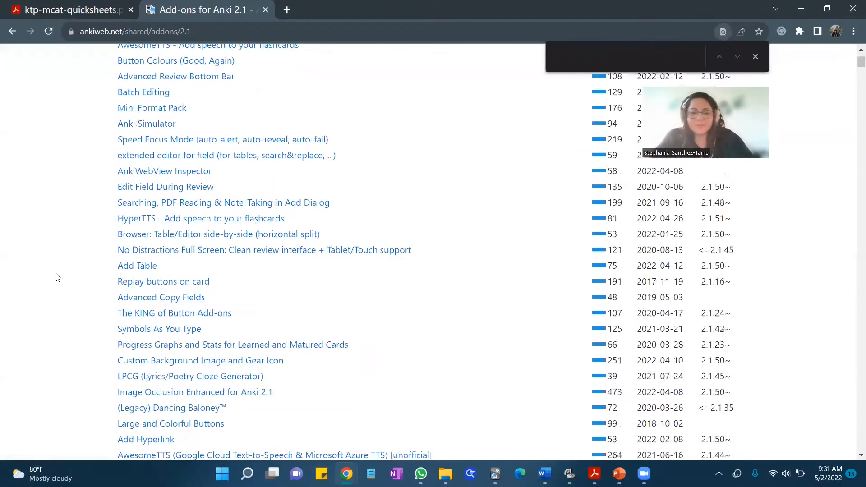
scroll(57, 278, down, 4)
scroll(57, 277, up, 15)
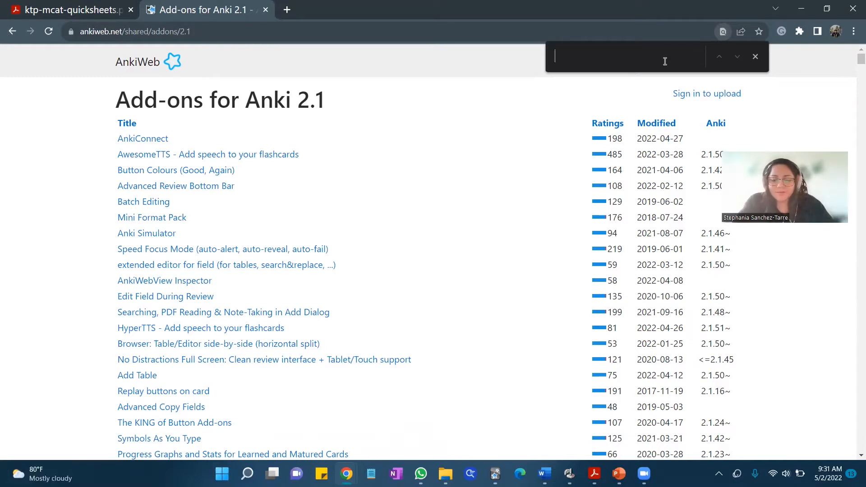
text(image occl)
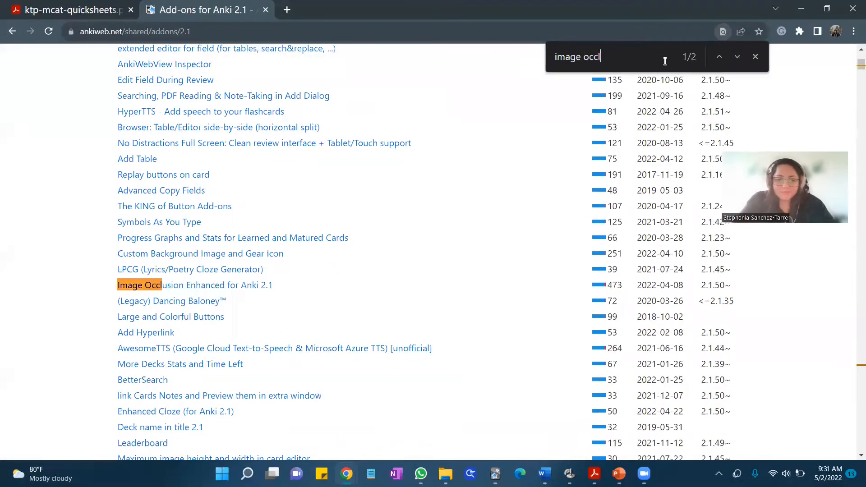
click(244, 292)
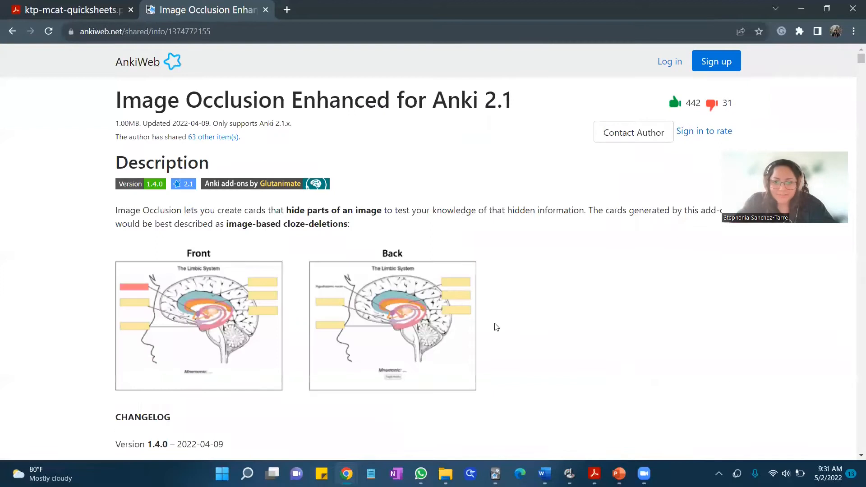
Examine the add-on's description and its enlarged front and back example cards of the limbic system
scroll(496, 326, down, 1)
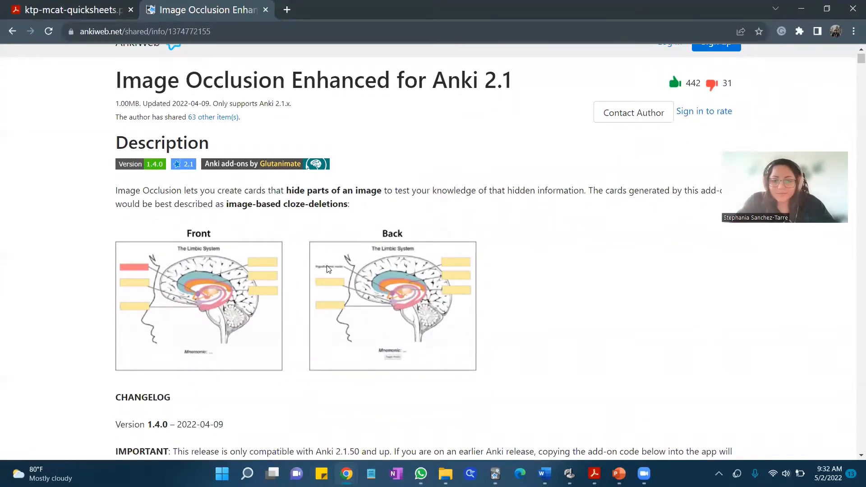
scroll(328, 268, down, 3)
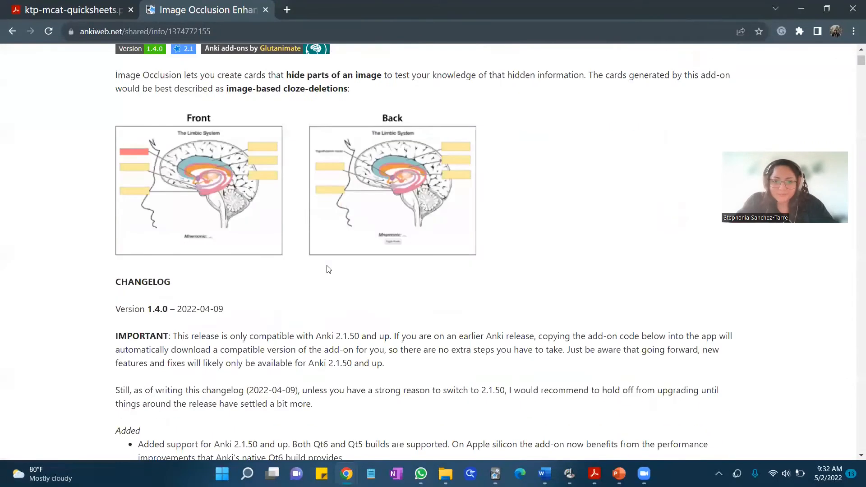
scroll(402, 168, up, 3)
scroll(403, 168, left, 5)
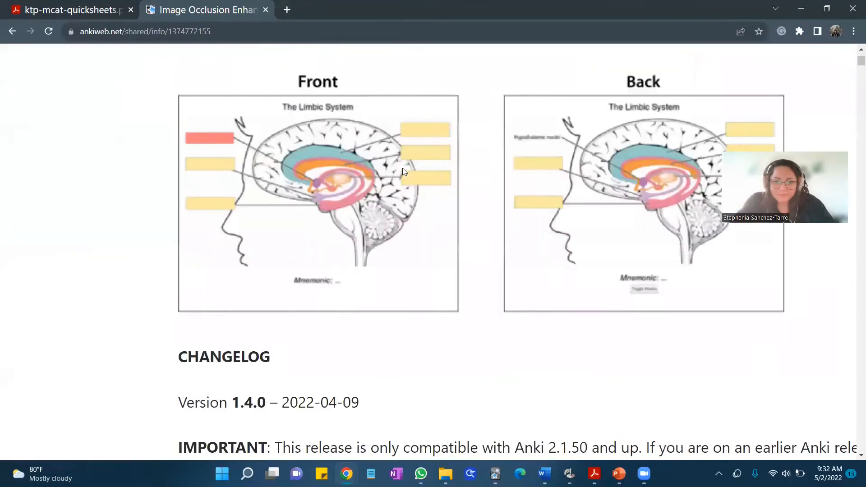
scroll(403, 168, up, 1)
scroll(402, 168, right, 2)
scroll(403, 171, right, 1)
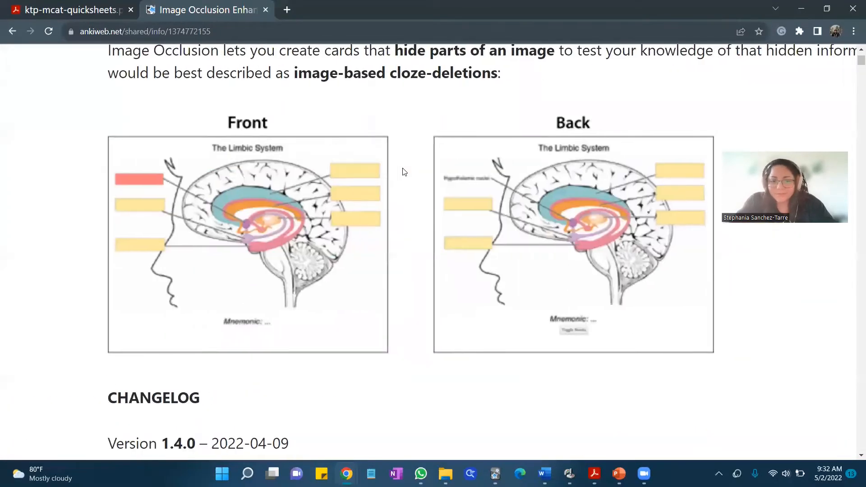
scroll(404, 171, down, 2)
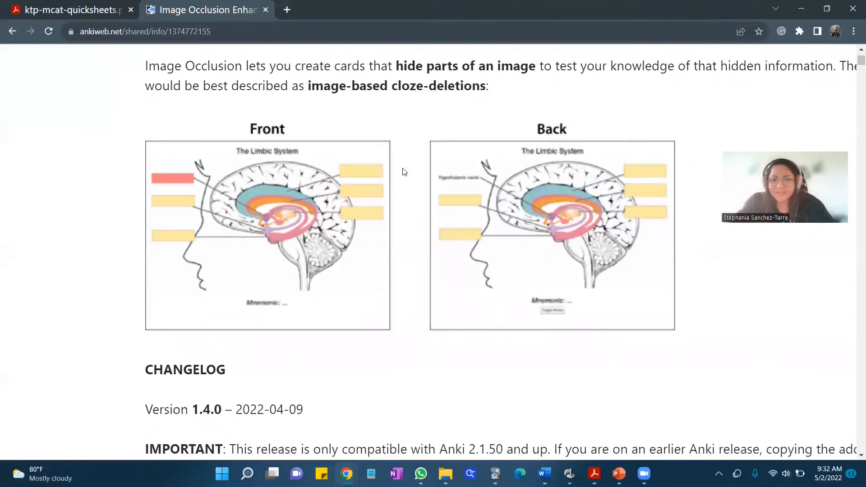
scroll(404, 172, up, 1)
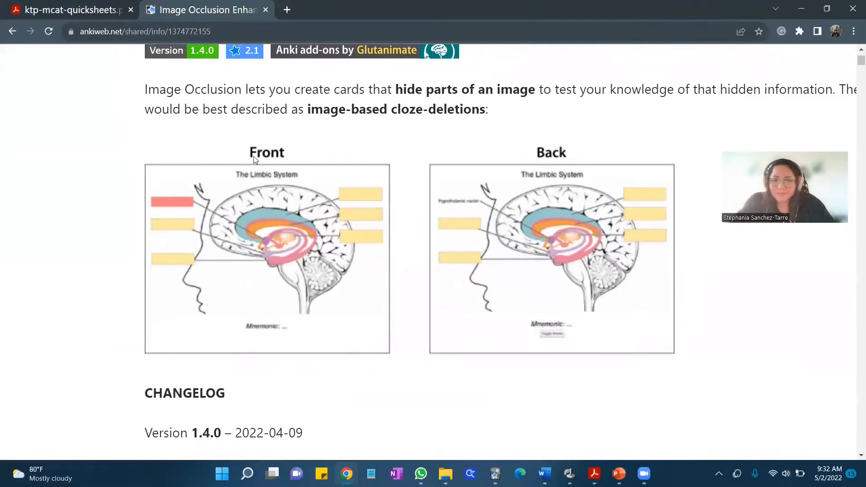
scroll(456, 320, down, 3)
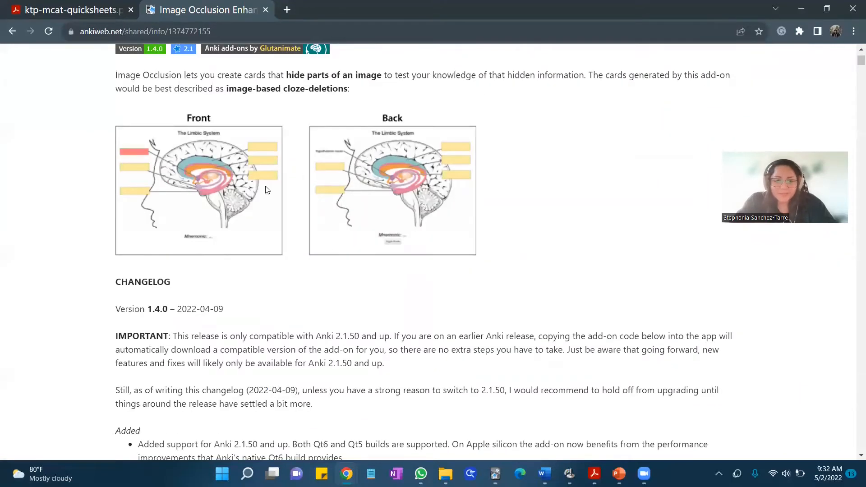
scroll(298, 324, down, 1)
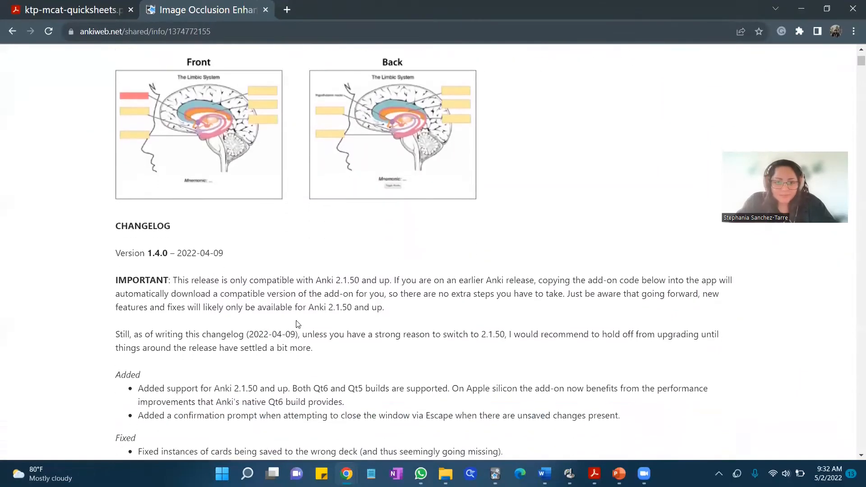
scroll(333, 314, down, 5)
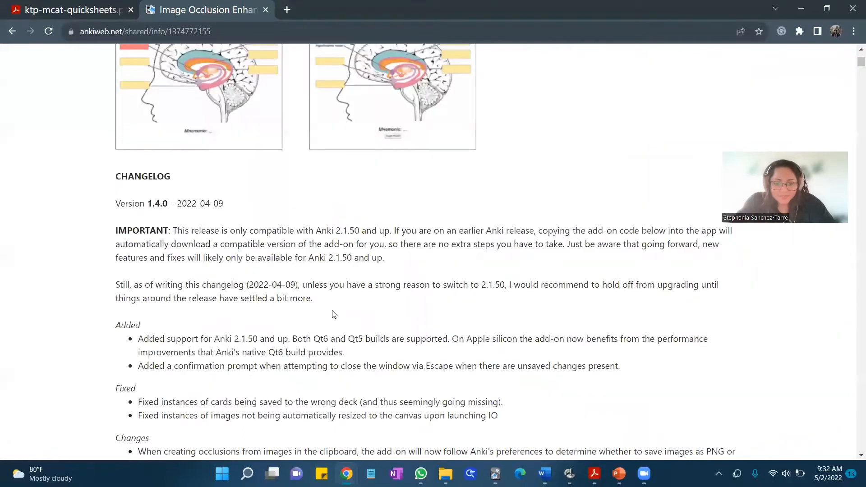
scroll(333, 312, down, 12)
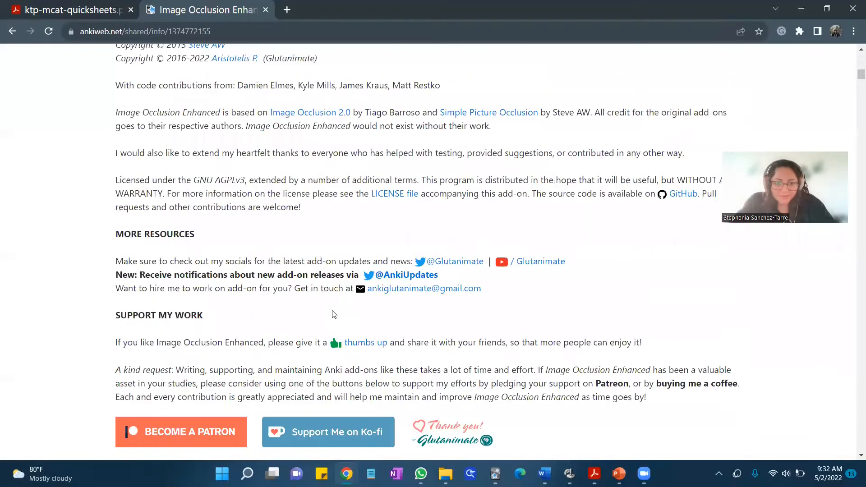
scroll(334, 315, down, 6)
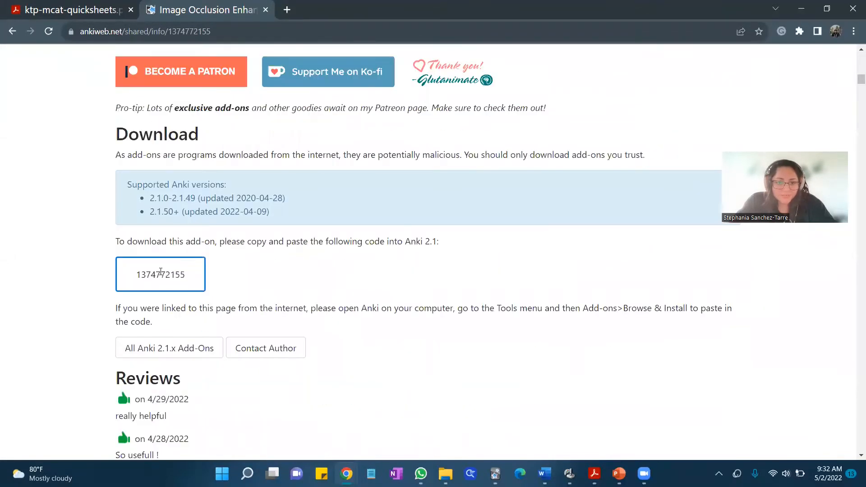
ctrl+scroll(145, 269, up, 3)
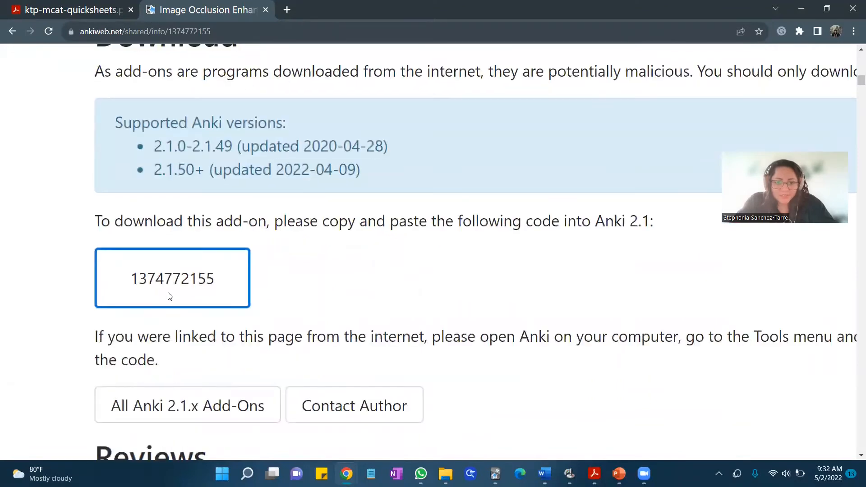
double_click(153, 285)
key(ctrl+c)
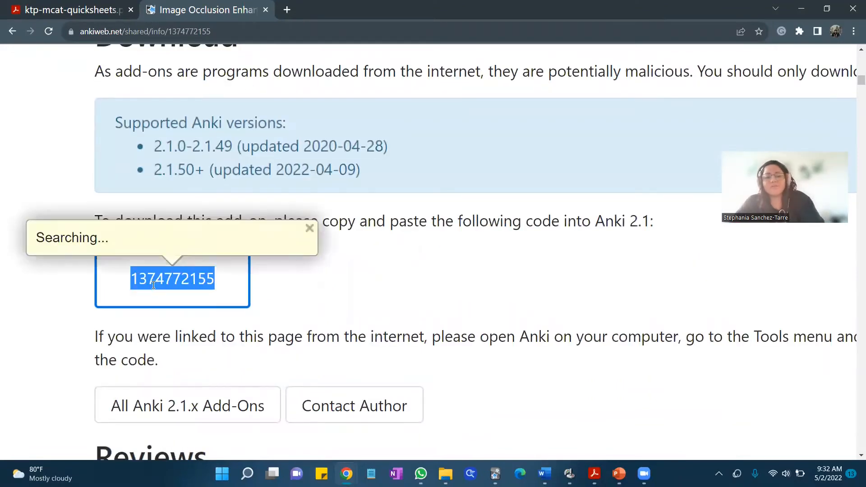
click(394, 304)
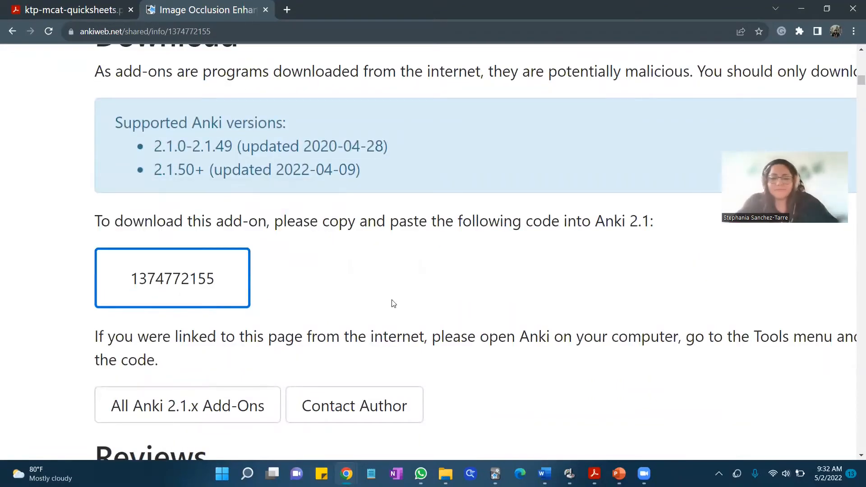
Switch to Anki and open the add-ons manager
click(497, 470)
click(89, 27)
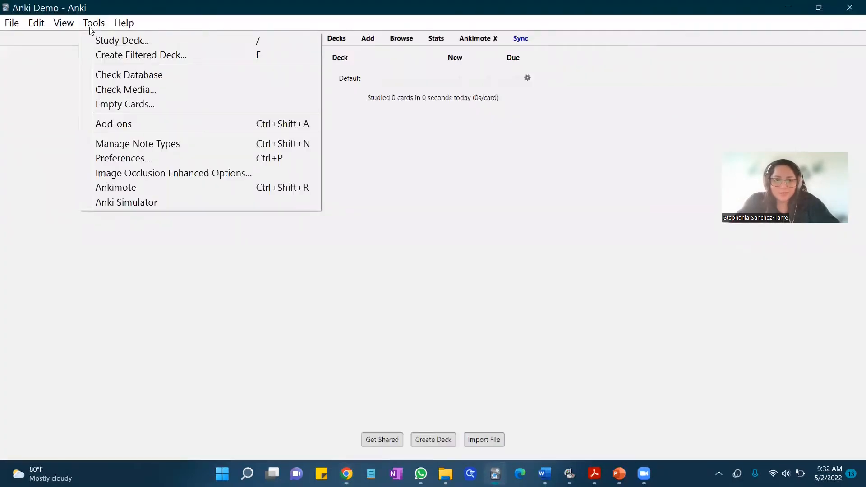
click(91, 26)
click(91, 25)
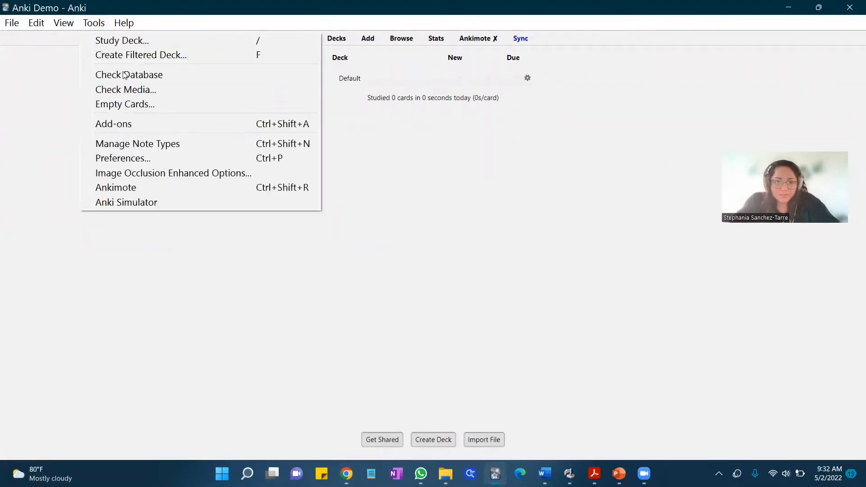
click(146, 123)
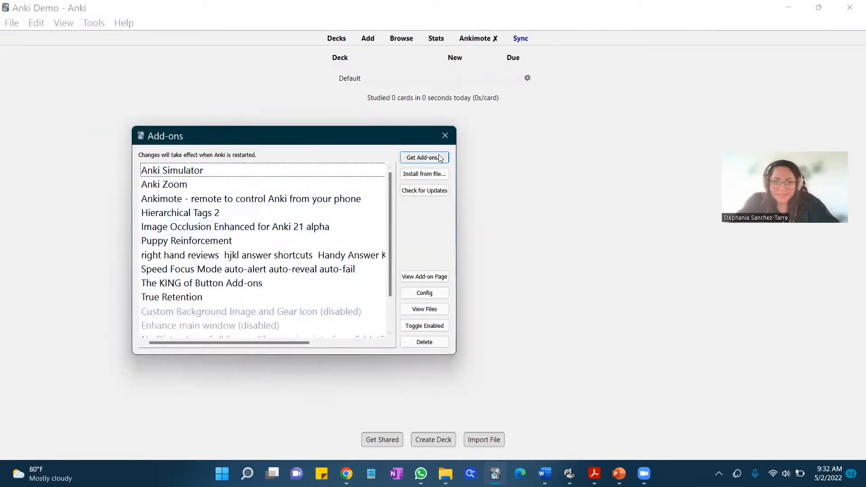
click(427, 163)
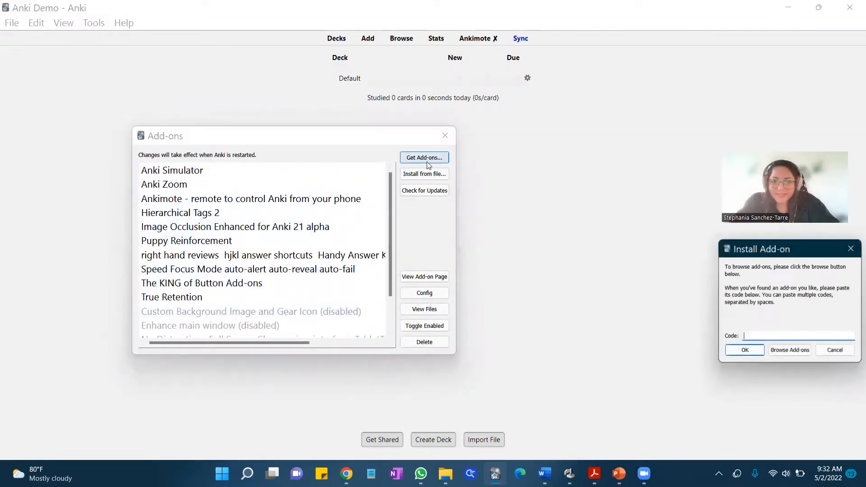
drag(786, 257, 495, 246)
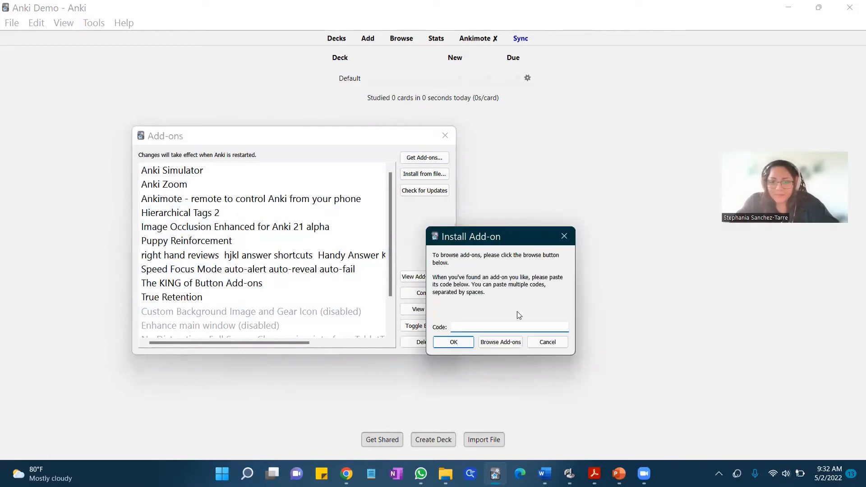
key(ctrl+v)
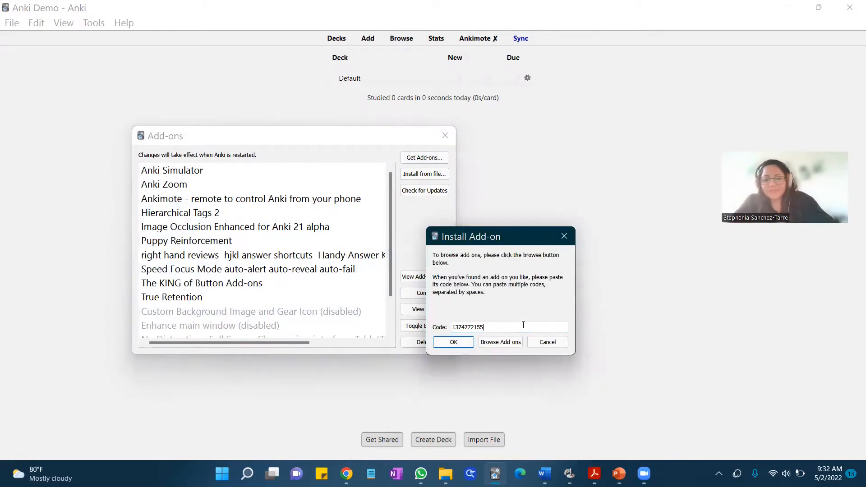
click(453, 342)
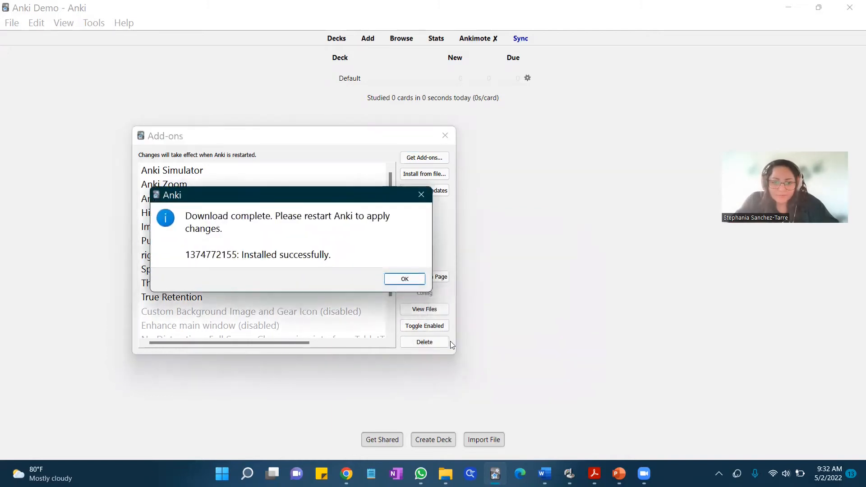
click(404, 278)
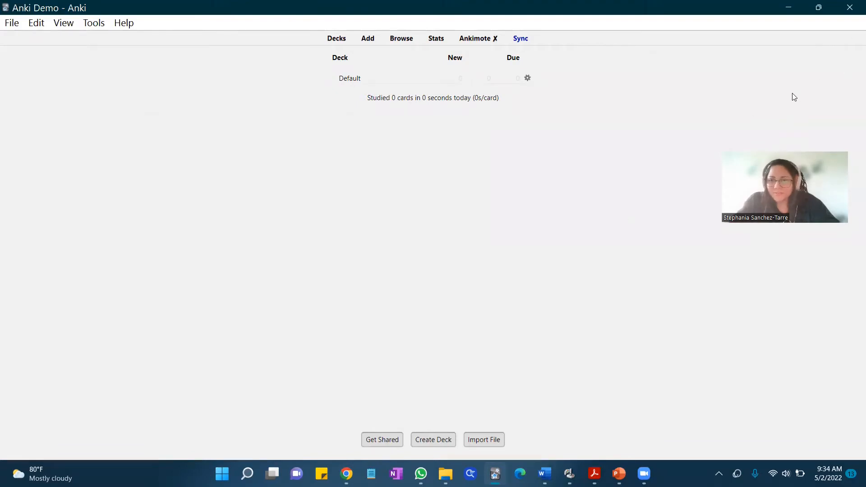
Restart Anki and open the Anki Demo profile
click(850, 11)
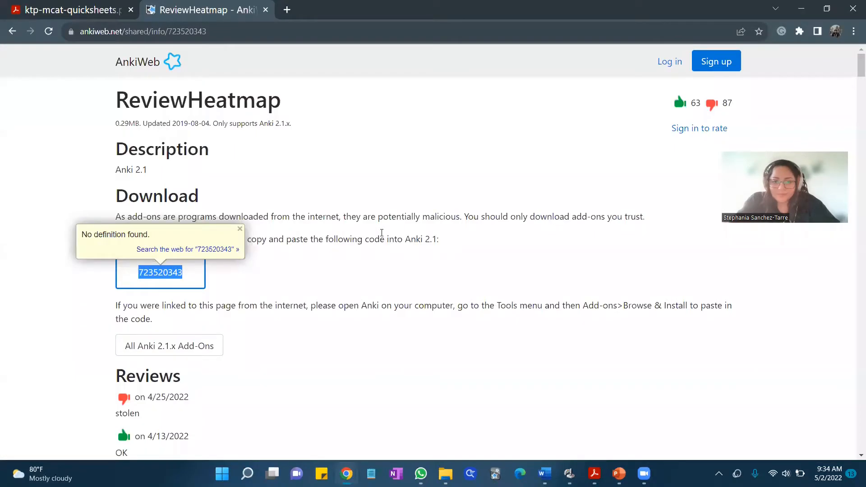
click(382, 232)
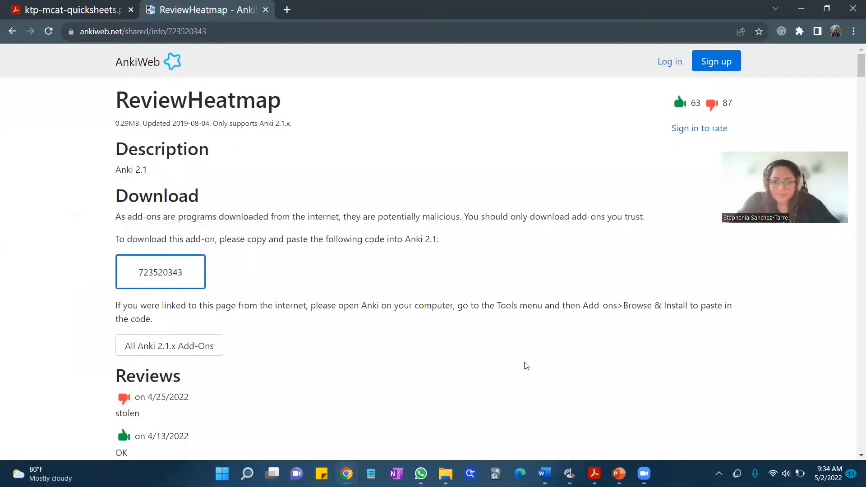
click(496, 472)
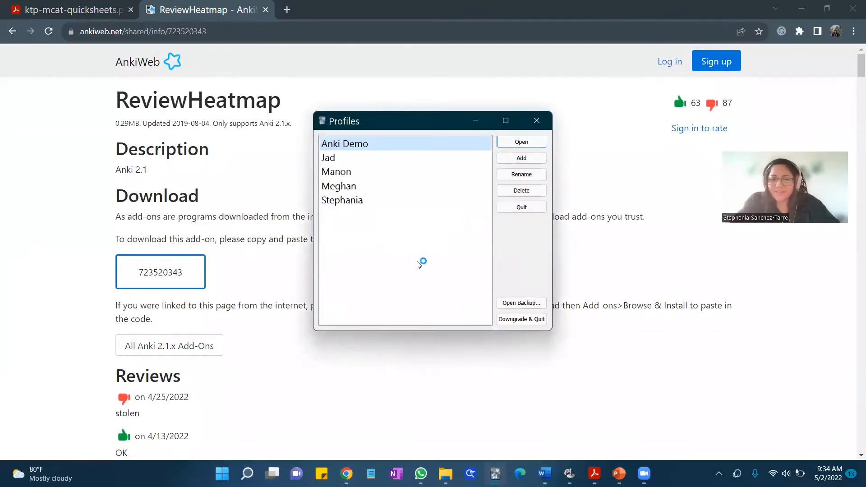
click(520, 142)
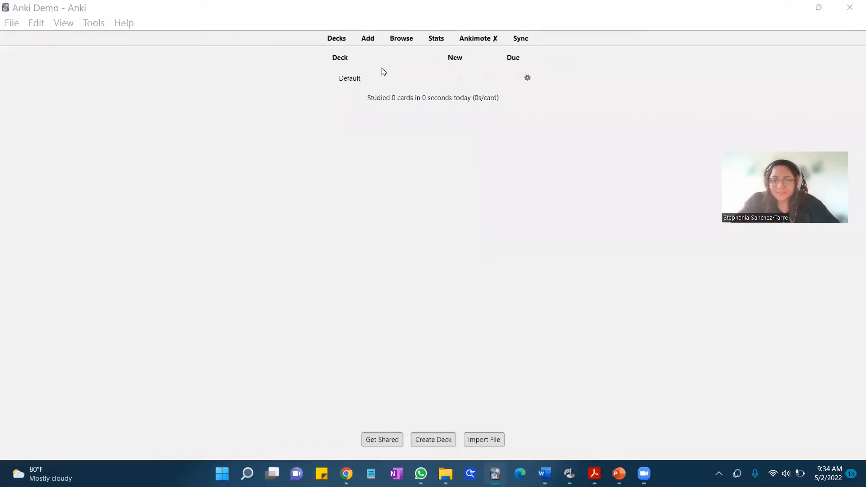
click(527, 79)
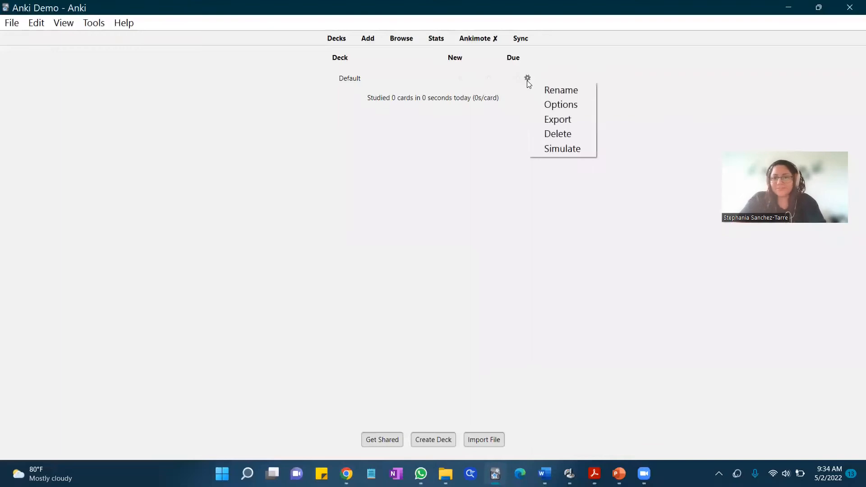
click(438, 185)
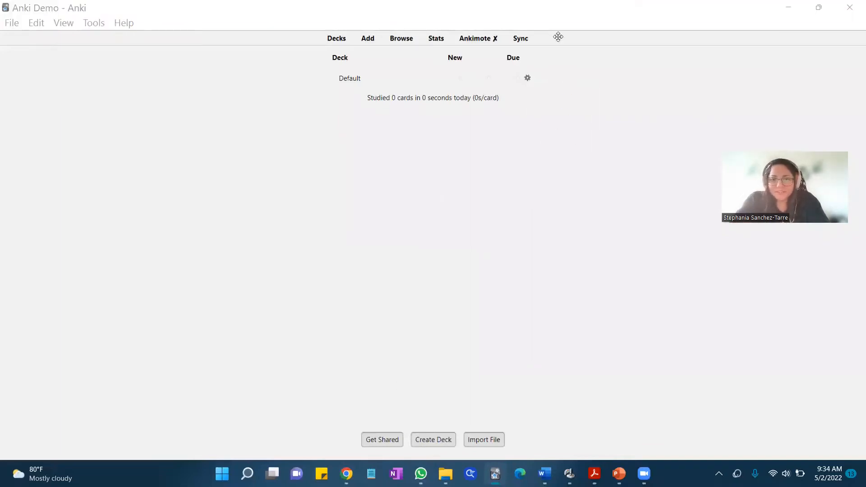
Create a new deck named MCAT
click(445, 440)
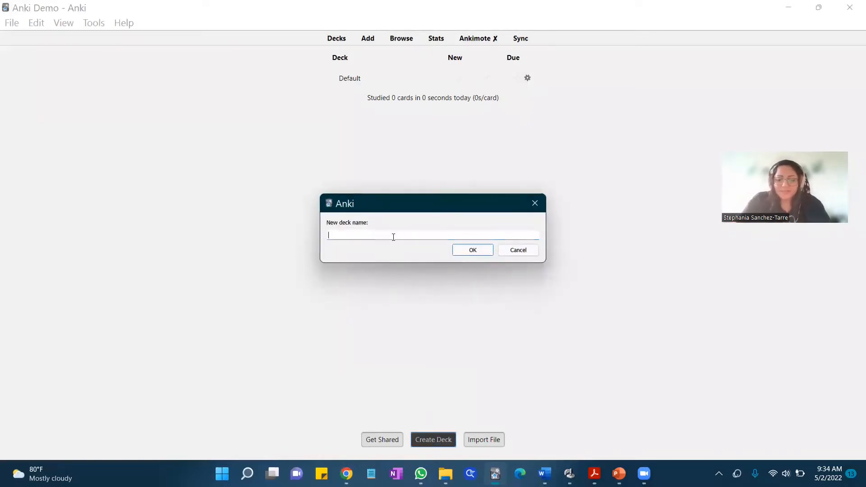
text(MCAT)
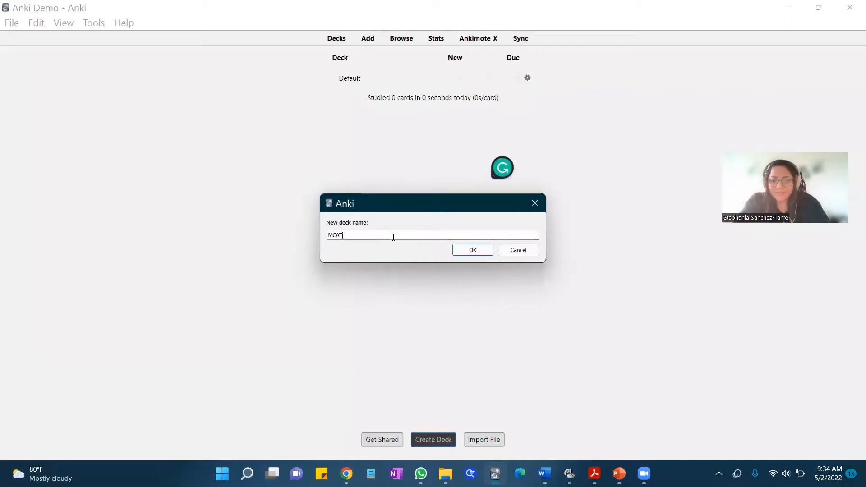
key(Return)
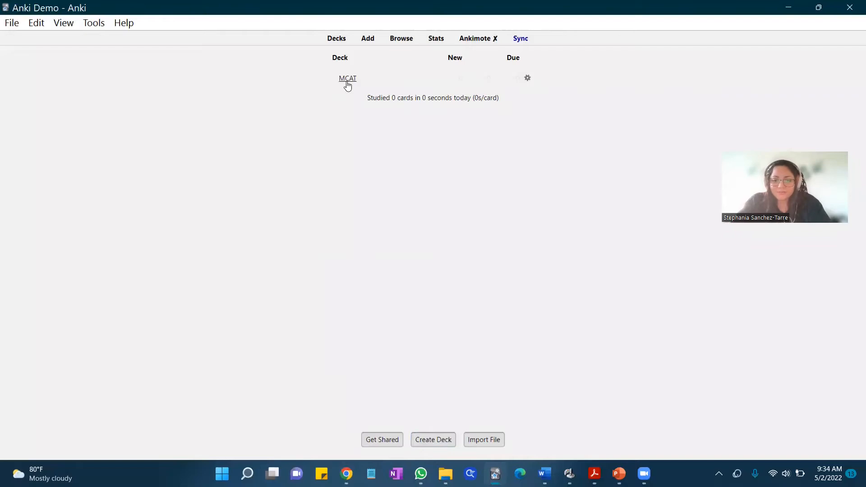
Create a deck named Biology, nest it under the MCAT deck, and expand MCAT to show its subdeck
click(443, 440)
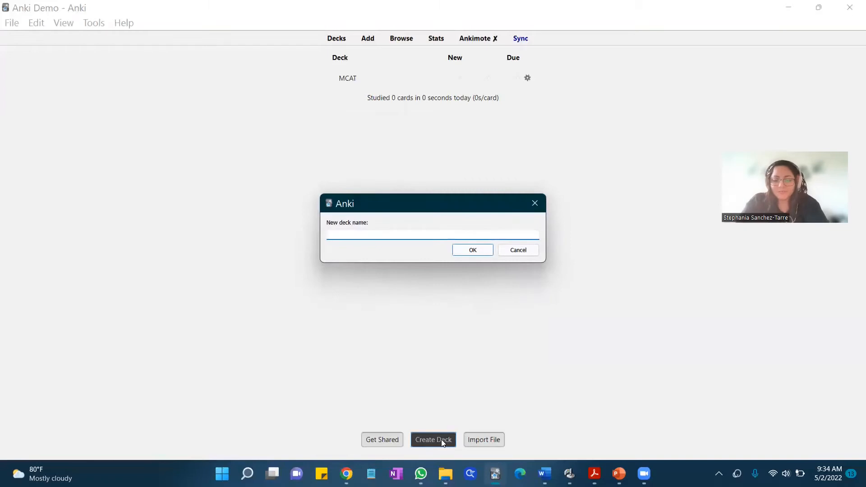
text(Biology)
key(Return)
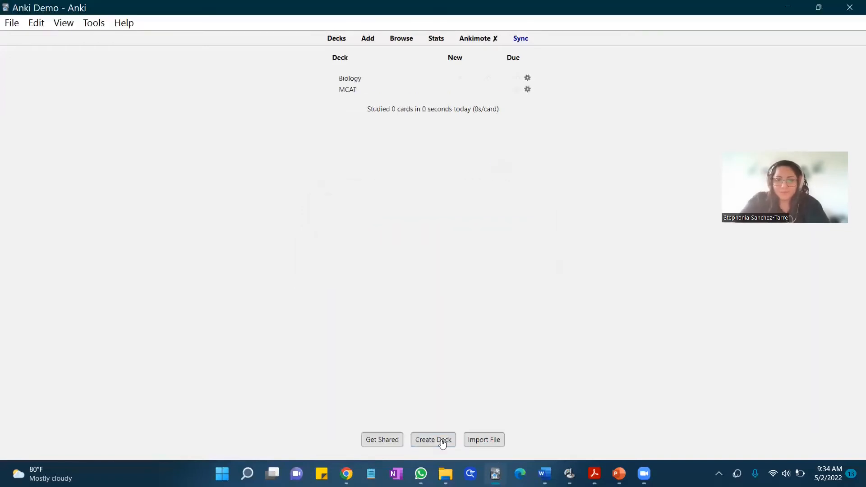
mouse_move(350, 81)
mouse_down()
mouse_move(363, 87)
mouse_move(353, 75)
mouse_move(356, 89)
mouse_up()
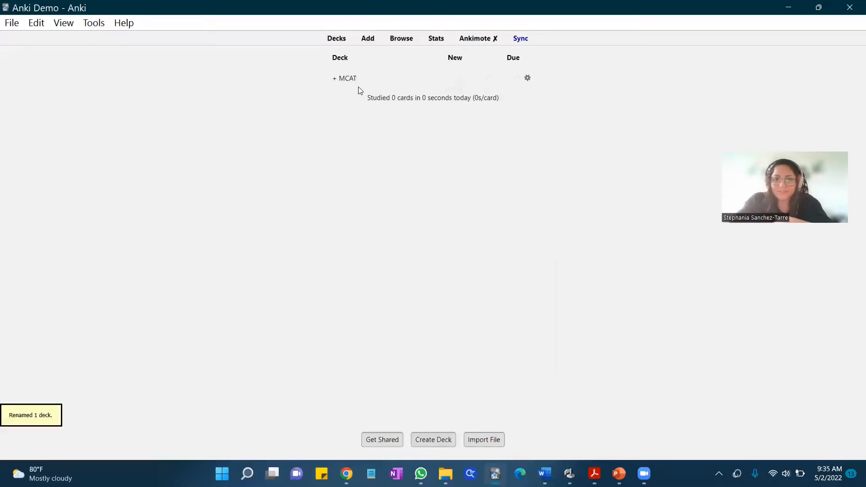
click(334, 79)
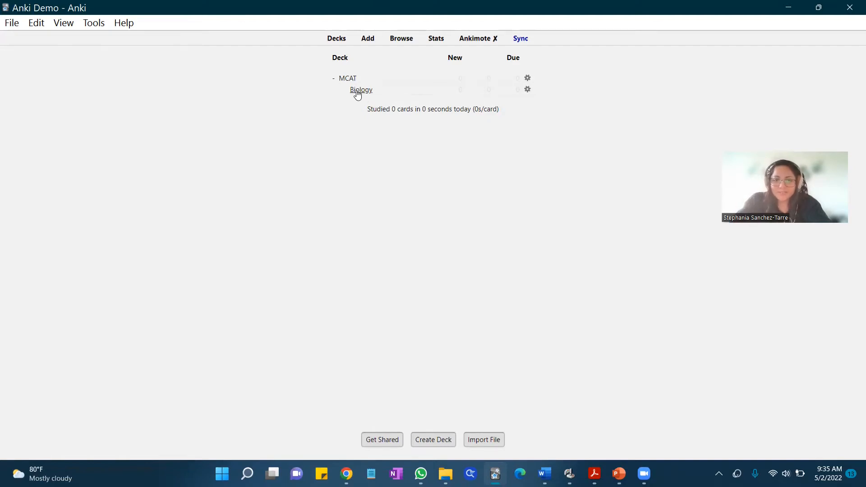
Start adding a note in the MCAT::Biology deck and set its note type to Cloze
click(358, 92)
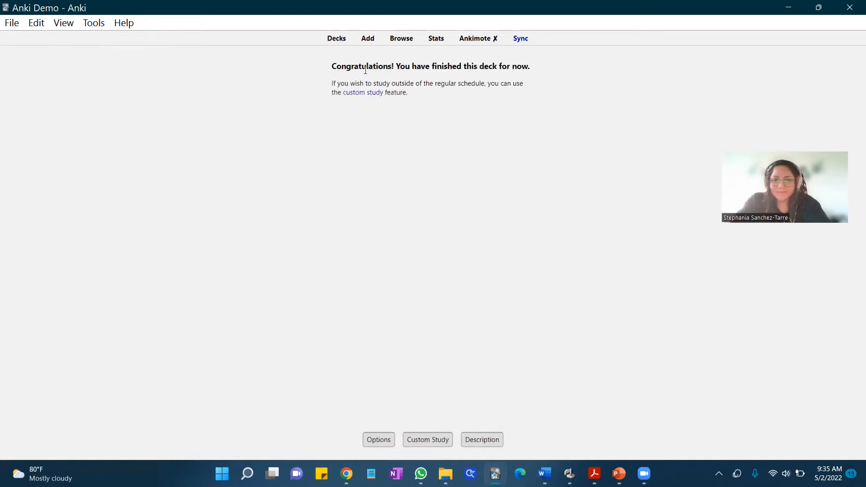
click(368, 42)
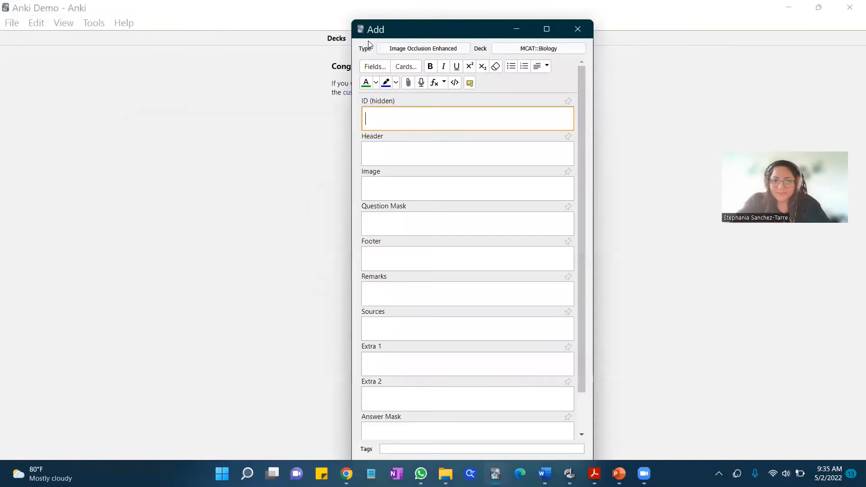
drag(368, 34, 221, 44)
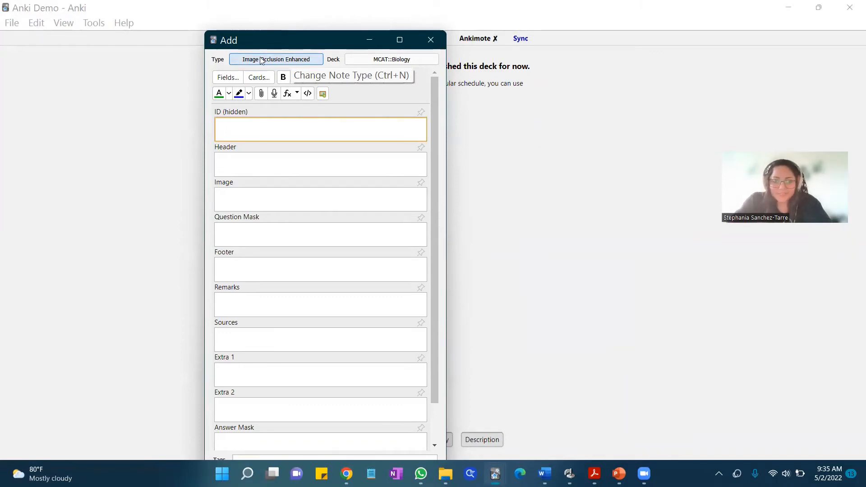
click(243, 61)
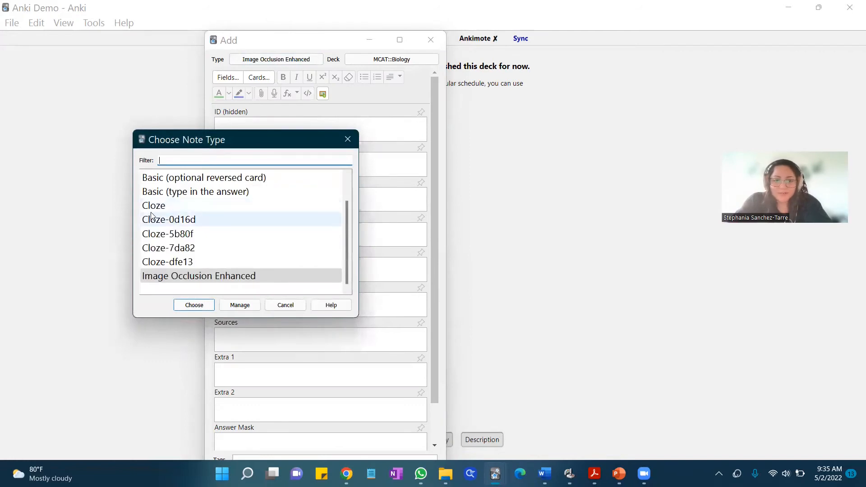
click(187, 207)
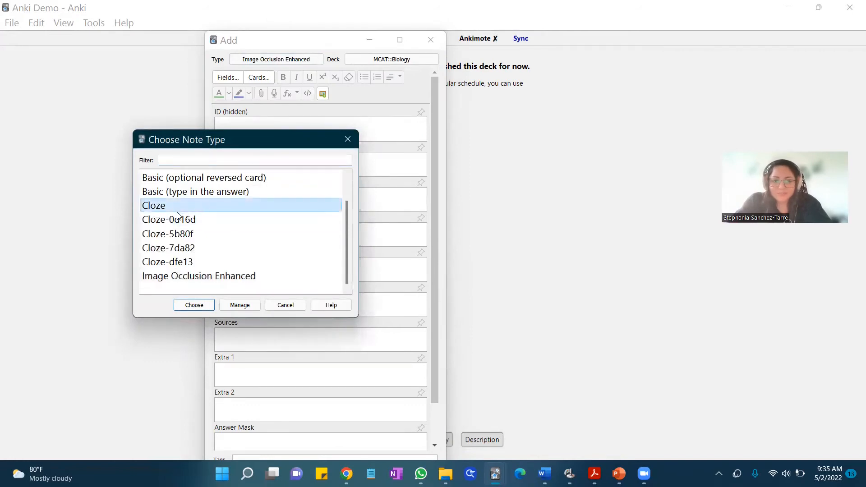
click(207, 310)
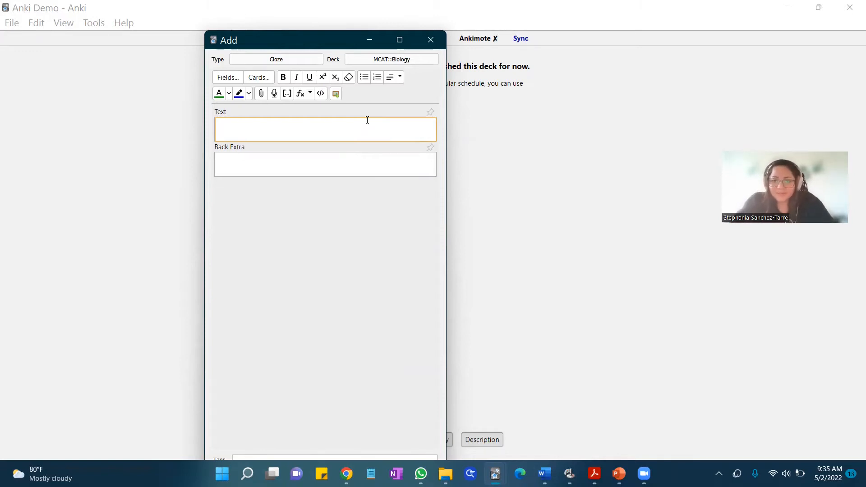
Arrange the browser and the Add window side by side, giving the browser about three quarters of the screen width
click(359, 8)
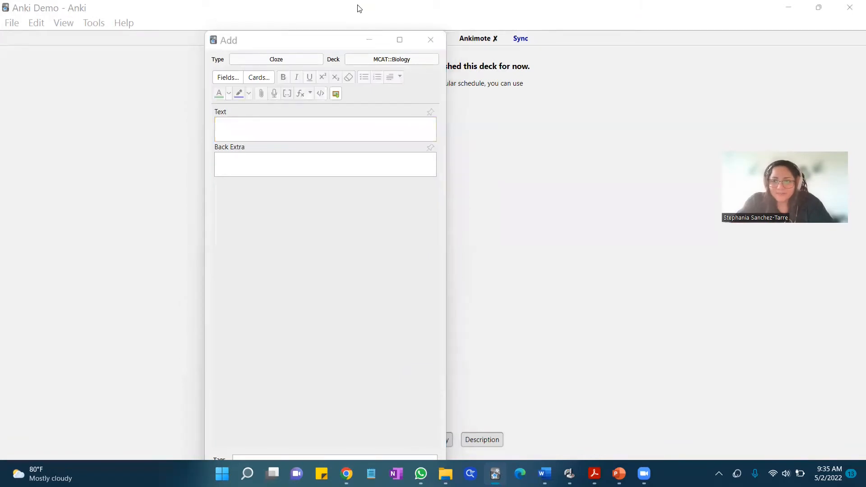
click(232, 39)
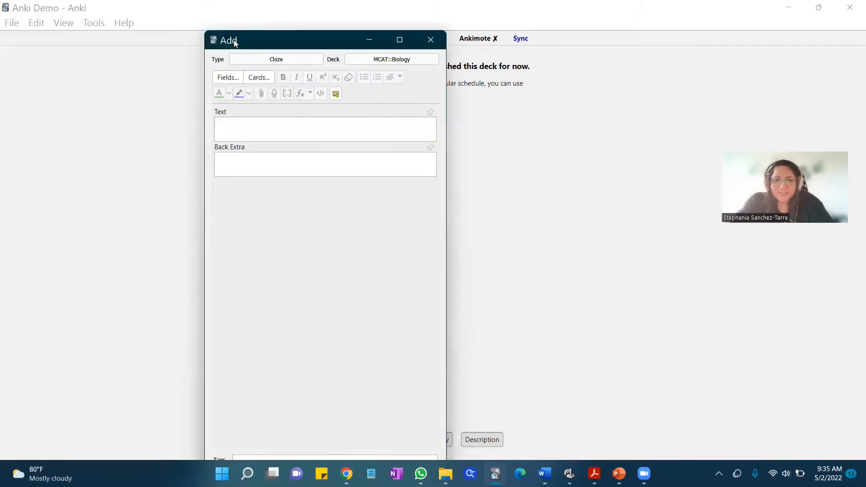
drag(231, 38, 147, 39)
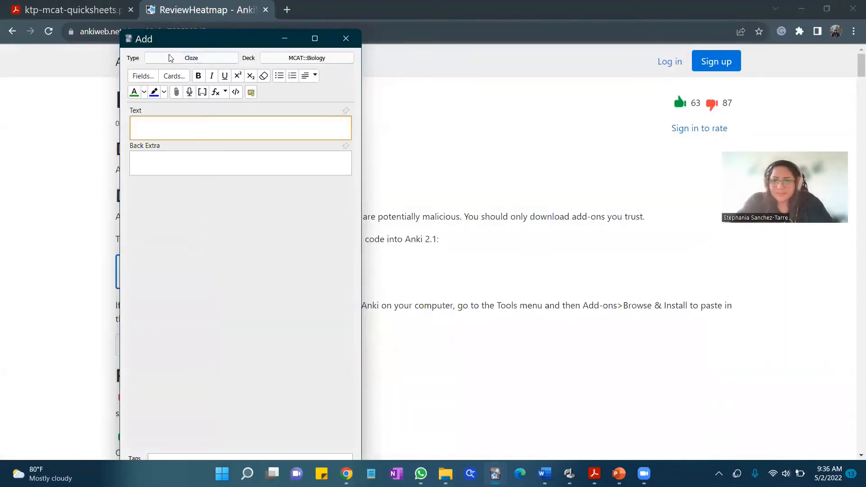
drag(170, 39, 864, 103)
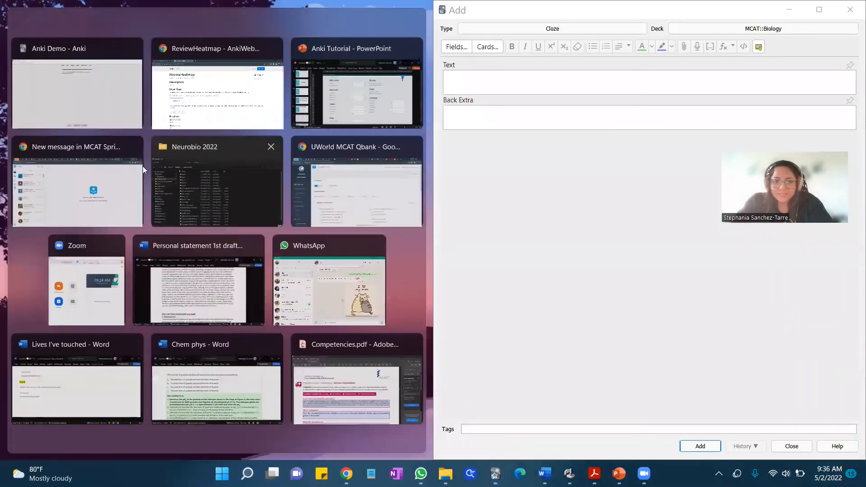
click(190, 99)
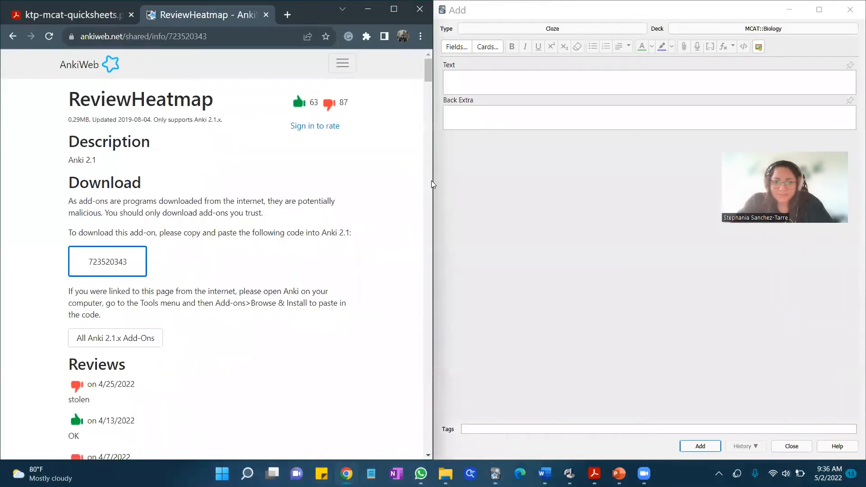
drag(433, 181, 625, 185)
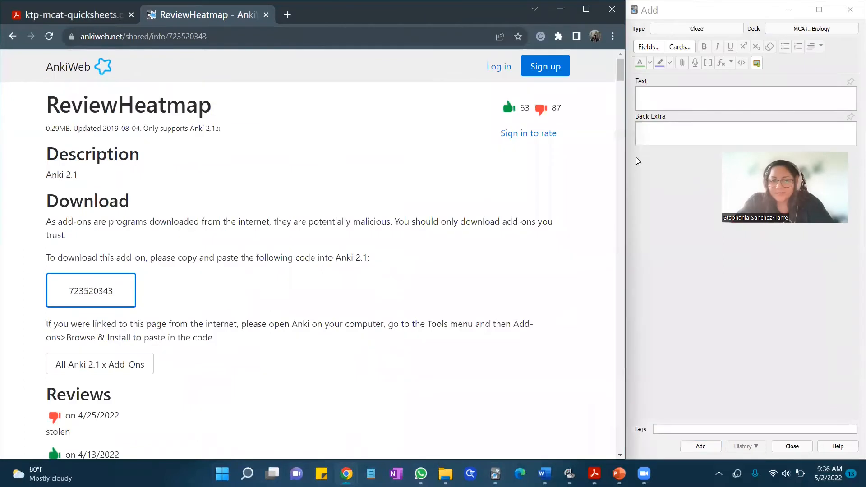
Switch to the ktp-mcat-quicksheets PDF in the browser and bring the Circulation section on page 11 into view
click(85, 14)
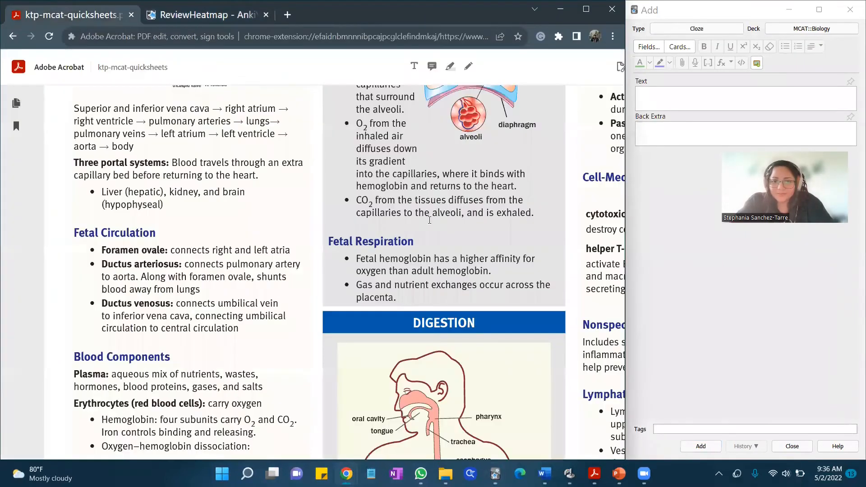
scroll(238, 212, up, 3)
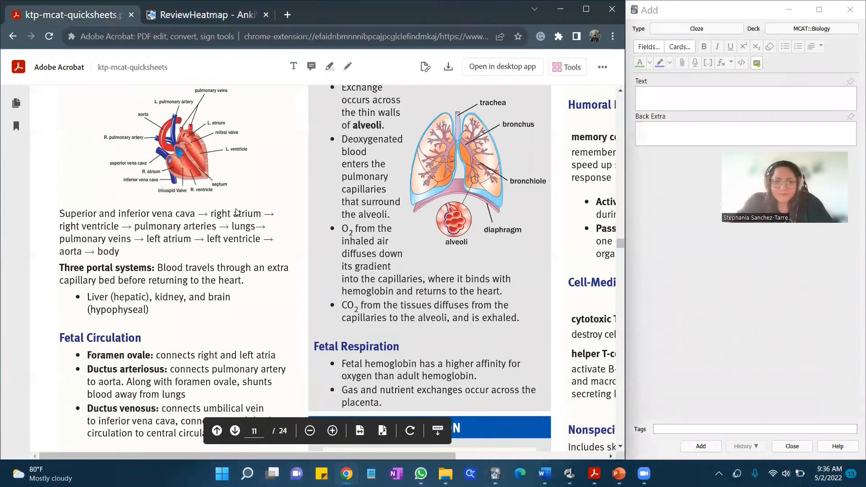
scroll(238, 213, up, 2)
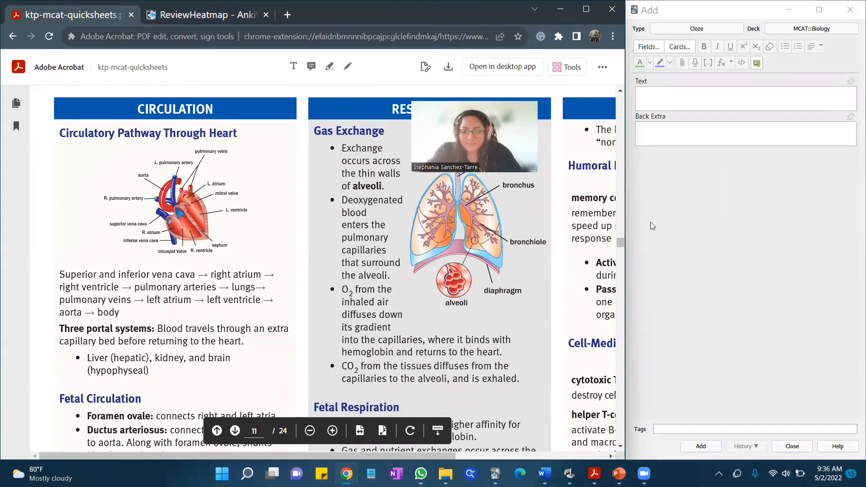
click(744, 235)
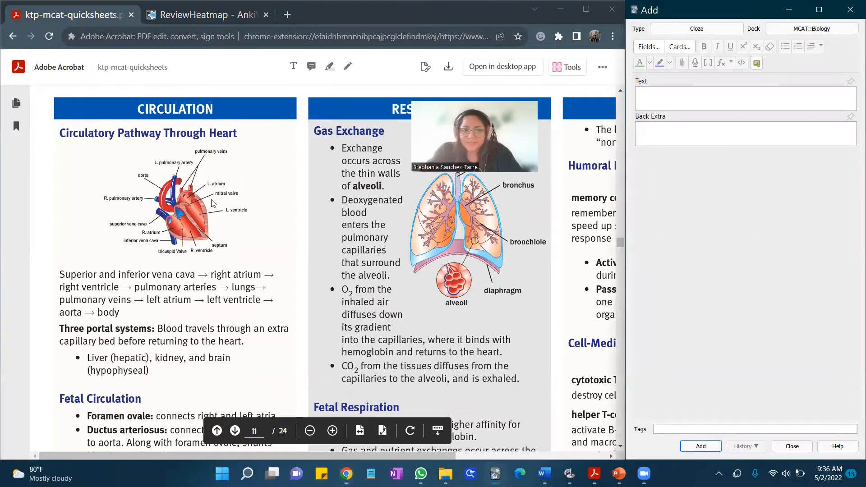
scroll(186, 211, up, 2)
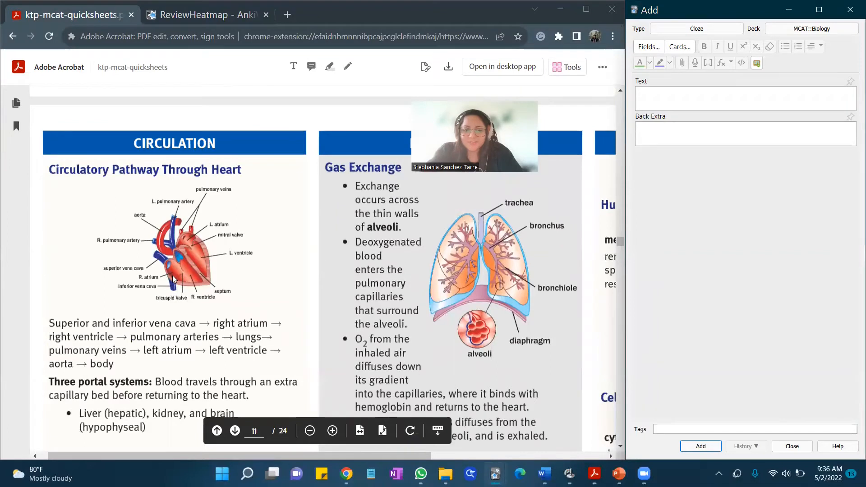
Enter "Foramen ovale: connects the right and left atria" as the cloze note's text, based on the Fetal Circulation section
click(785, 95)
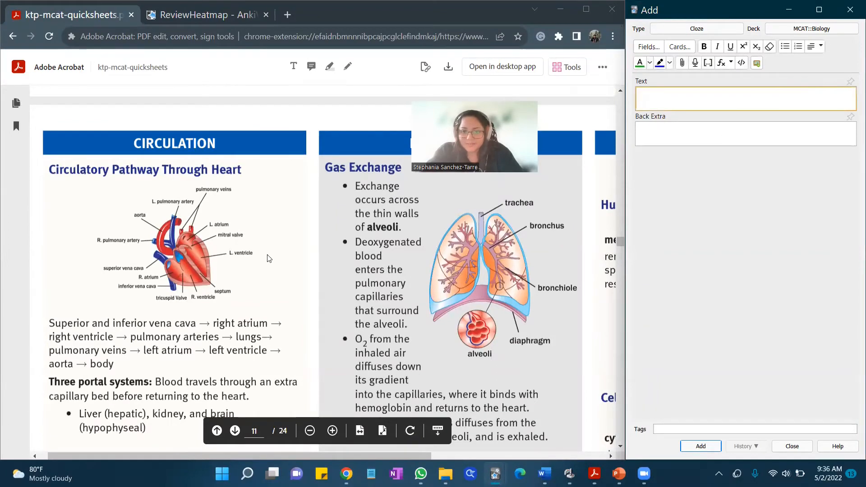
scroll(172, 269, up, 3)
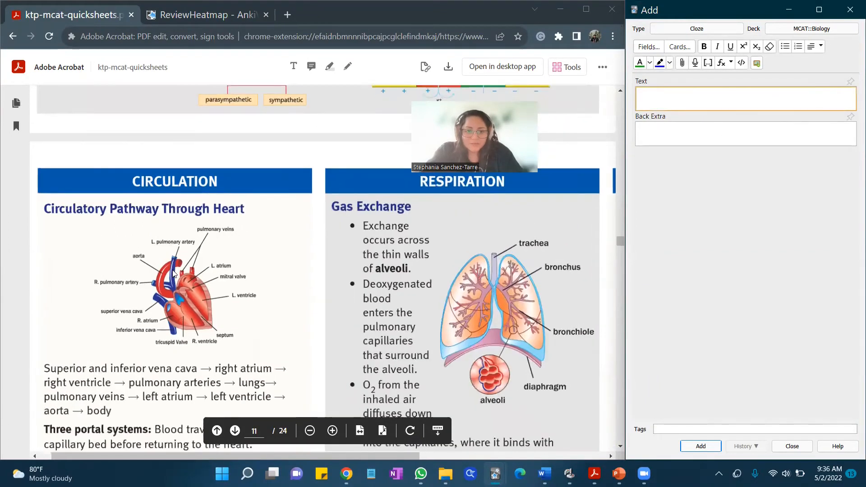
scroll(187, 223, up, 1)
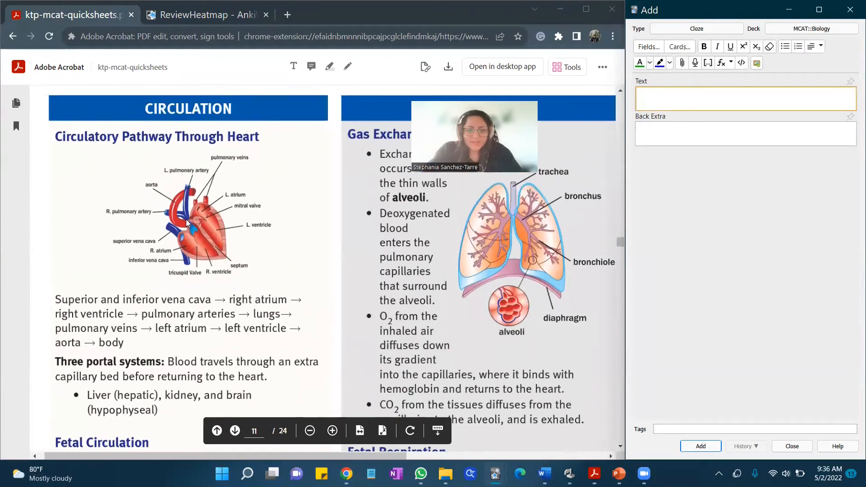
scroll(86, 316, down, 5)
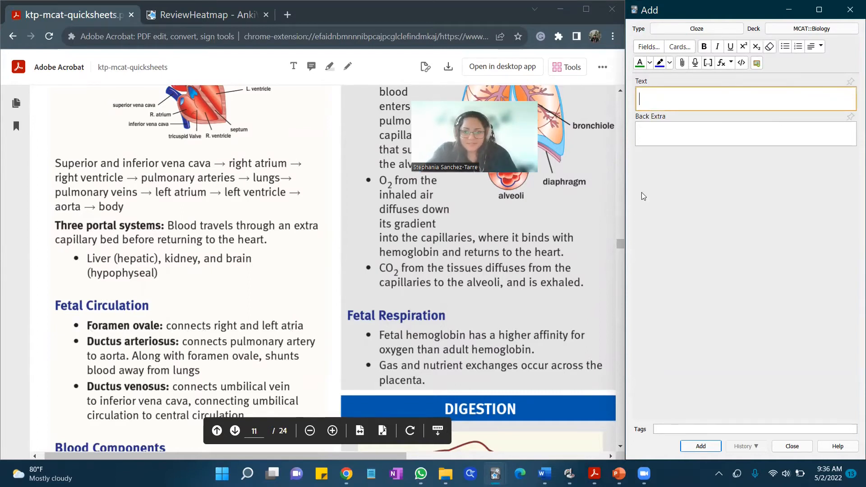
text(Foramen o)
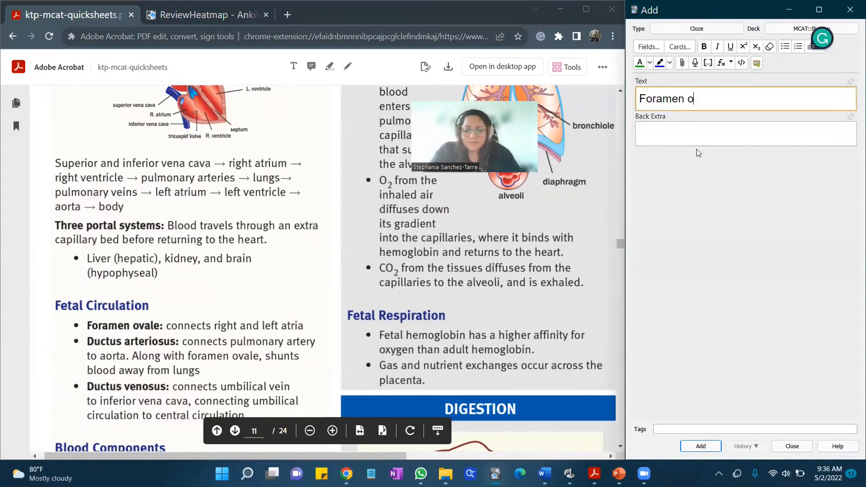
text(vale: co)
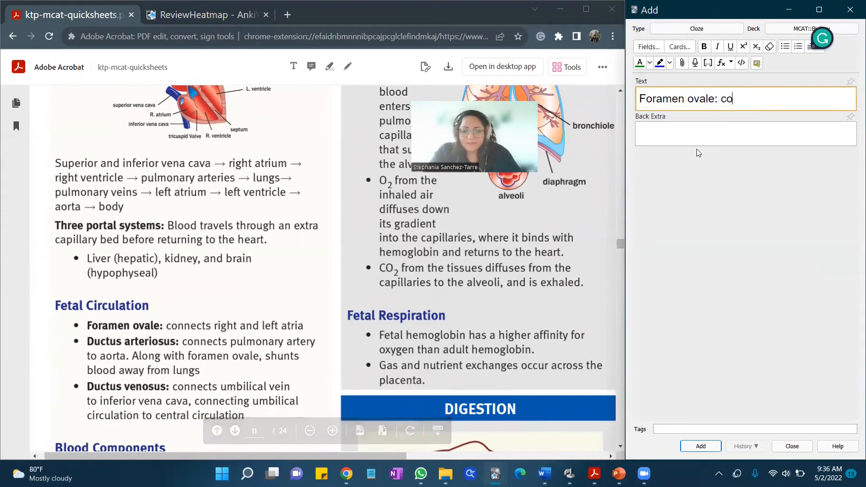
text(nnects the right)
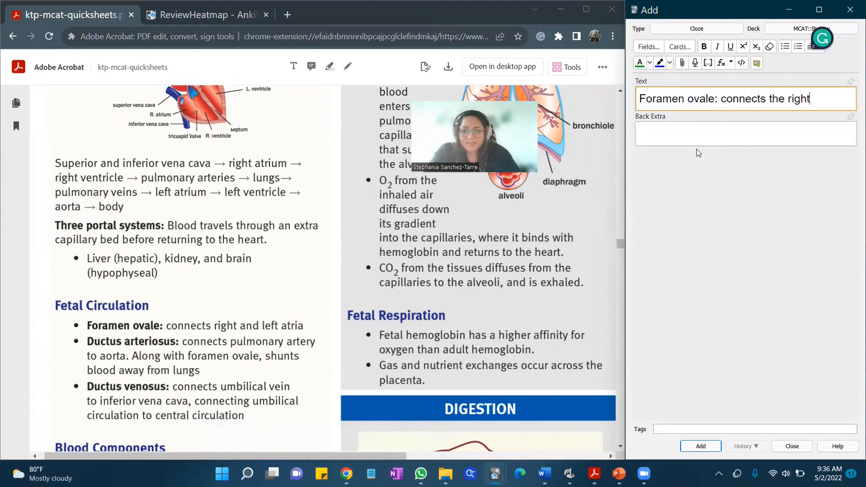
text( and left atria)
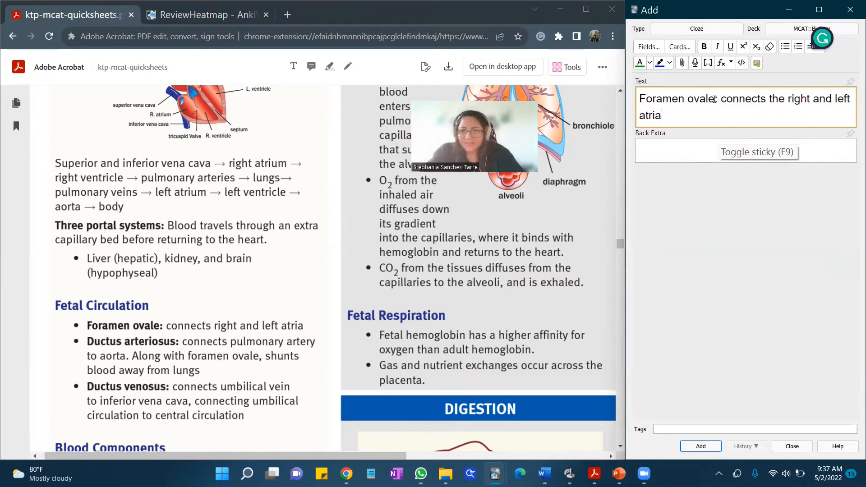
Turn "Foramen ovale" in the note's text into cloze deletion c1
drag(714, 100, 639, 93)
key(shift+End)
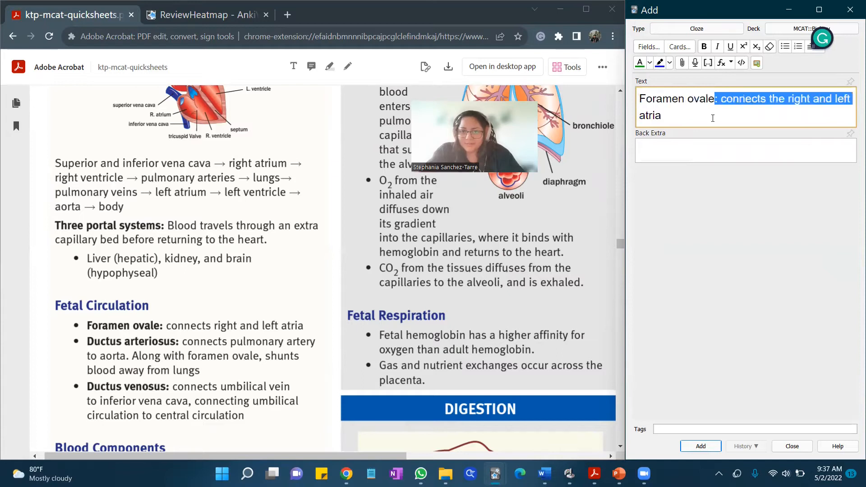
click(712, 118)
drag(714, 99, 639, 97)
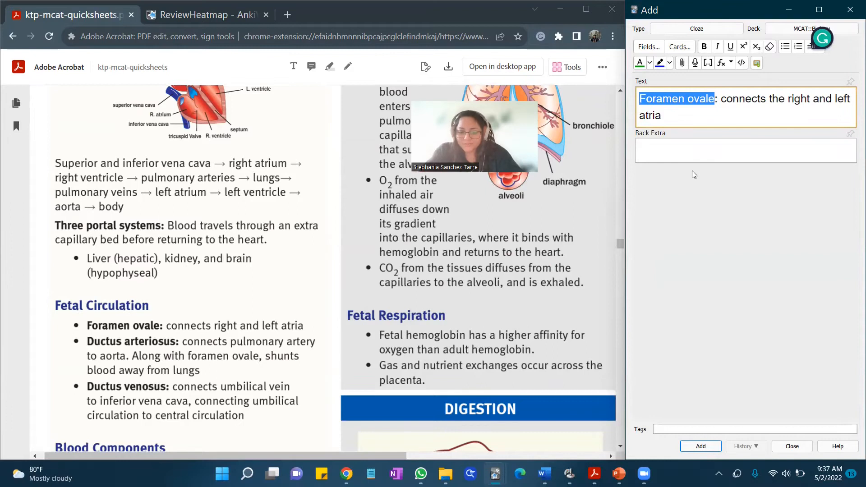
key(ctrl+shift+c)
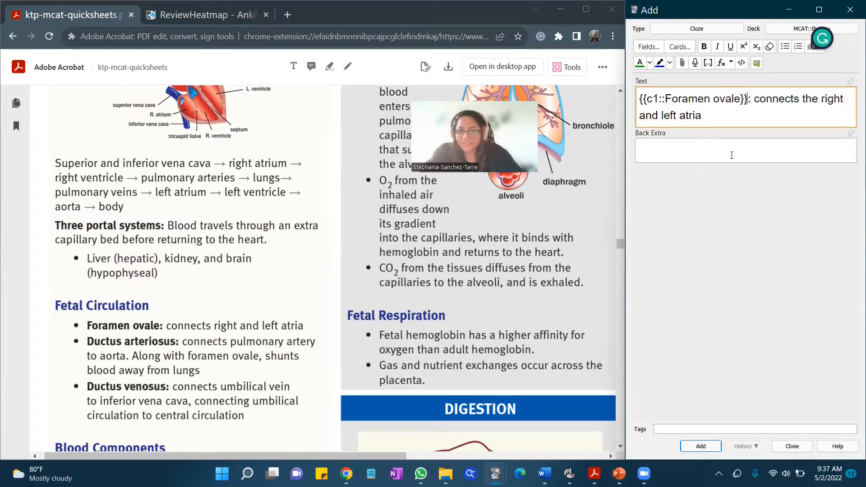
Enter "ctrl shift C" in the cloze note's Back Extra field
click(740, 150)
text(ctr)
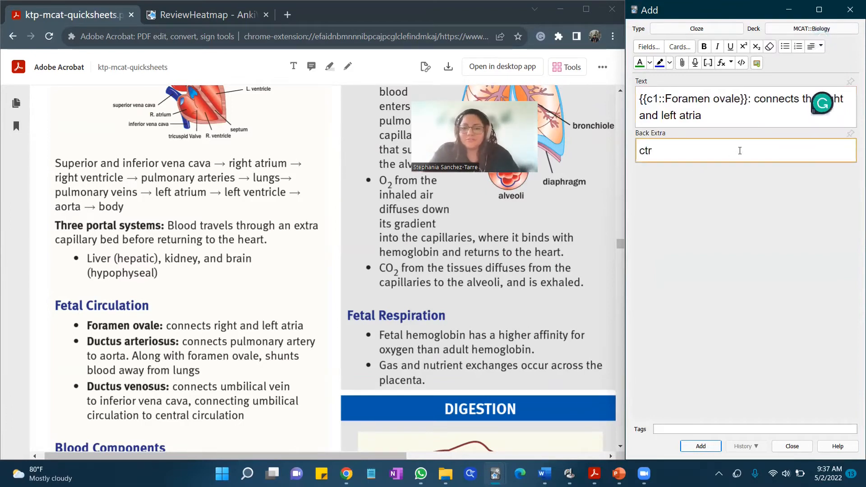
text(l)
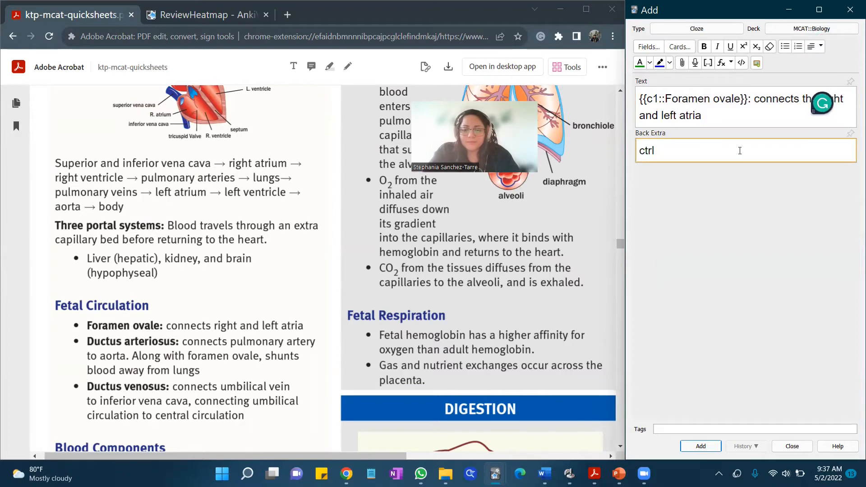
text( shift C)
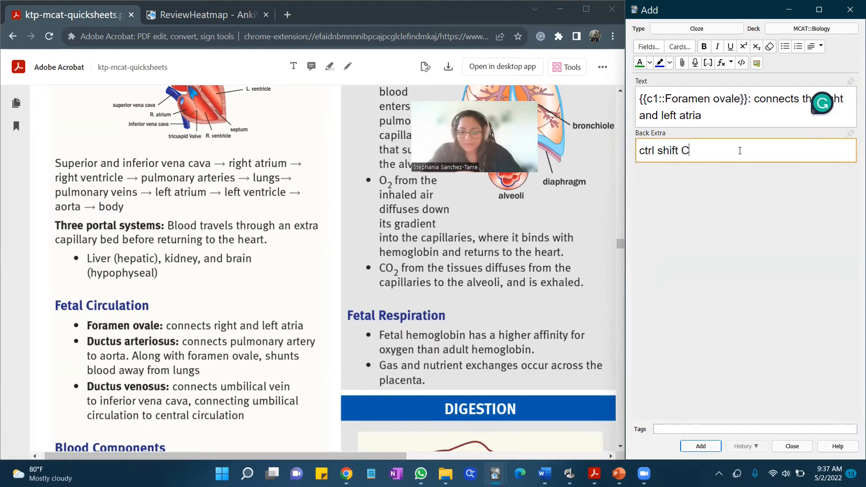
Clear the shortcut text from the note's Back Extra field
key(shift+Left)
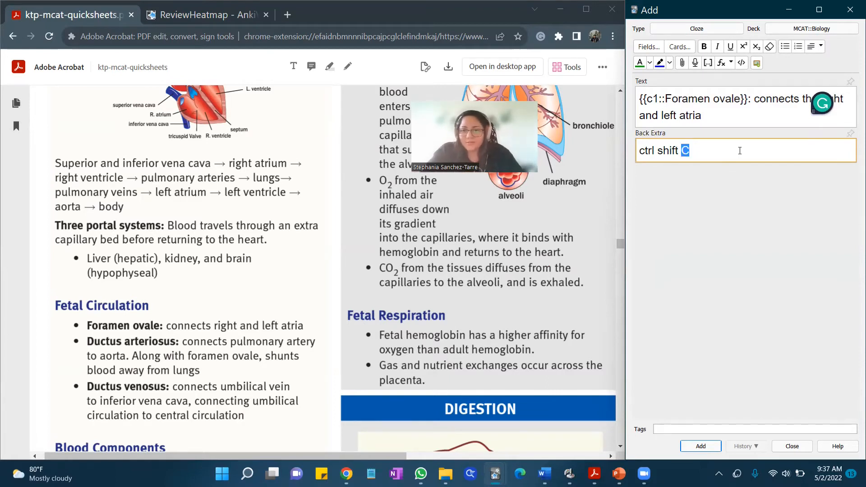
key(BackSpace)
key(BackSpace)
key(BackSpace)
key(BackSpace)
key(BackSpace)
key(BackSpace)
key(BackSpace)
key(BackSpace)
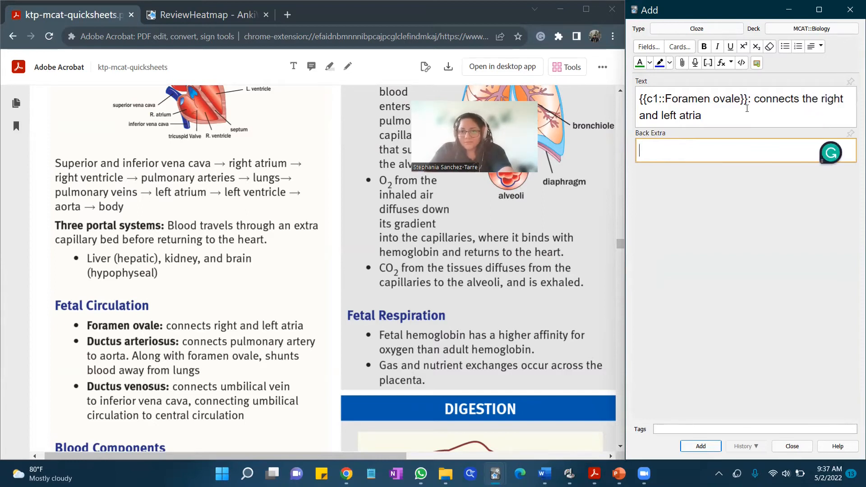
drag(748, 98, 640, 95)
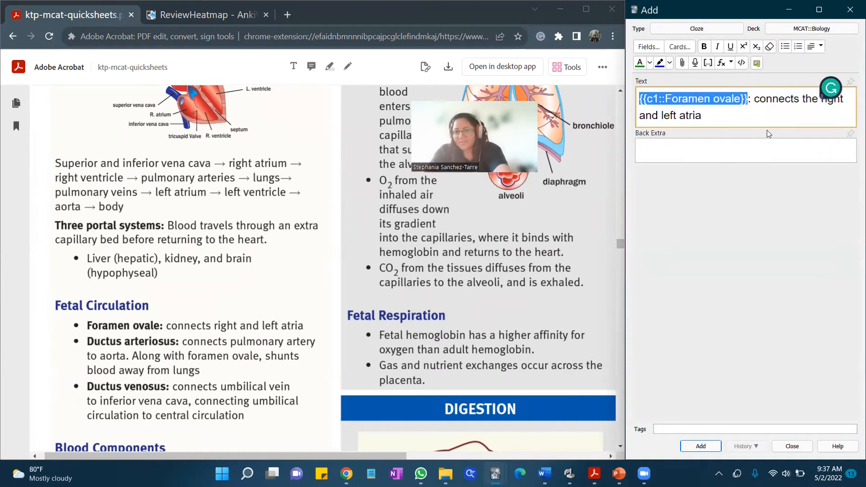
click(696, 93)
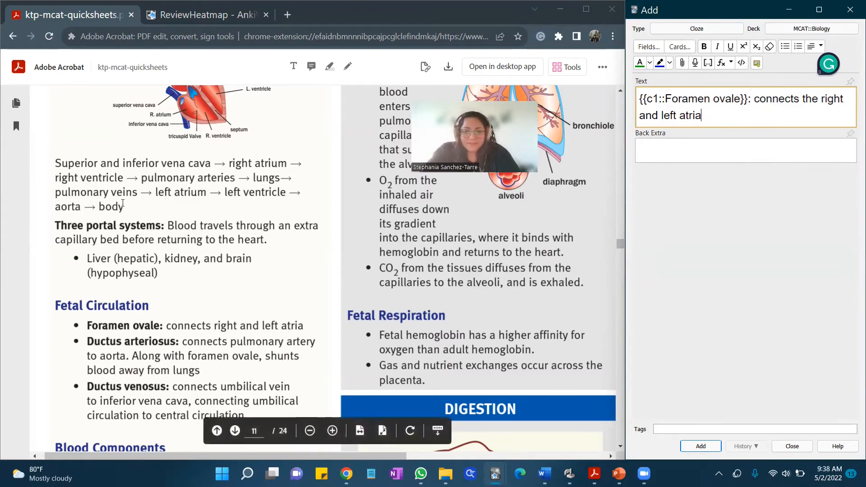
Take a screenshot of the labelled heart diagram under Circulatory Pathway Through Heart in the quicksheets PDF
scroll(123, 203, up, 3)
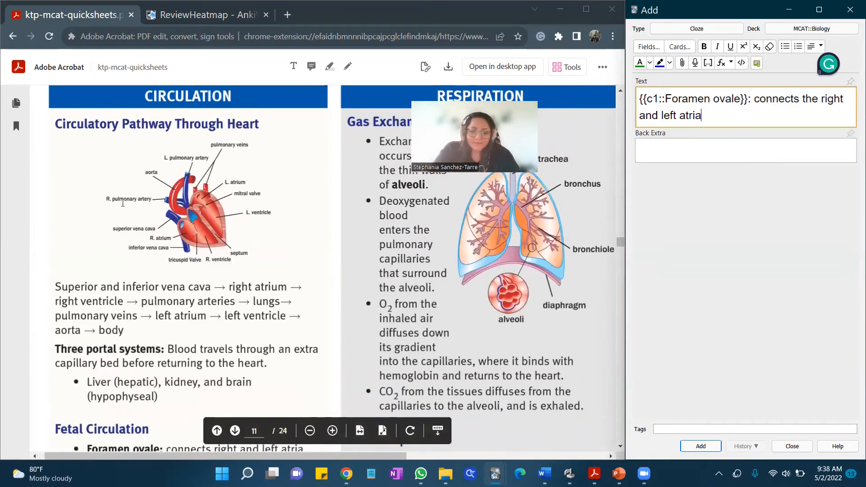
key(super+shift+s)
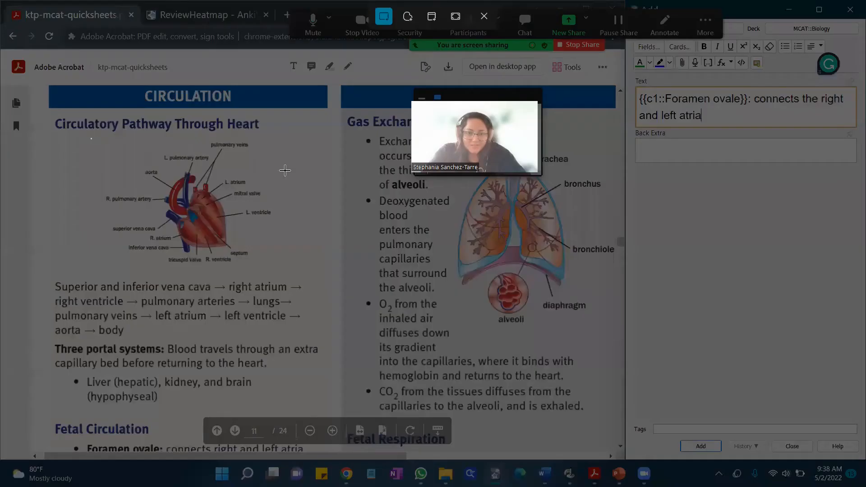
drag(91, 138, 293, 270)
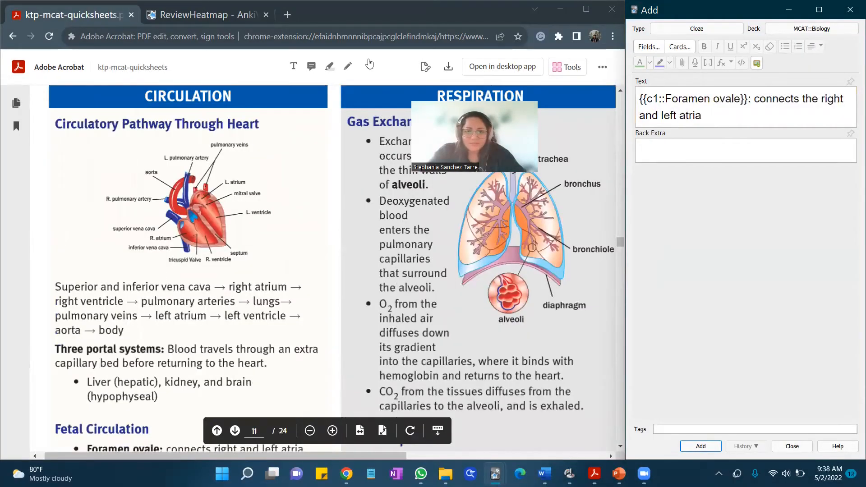
Search Google Images for "foramen ovale" in a new tab and open the Cleveland Clinic's Patent Foramen Ovale (PFO) image preview
key(super+shift+s)
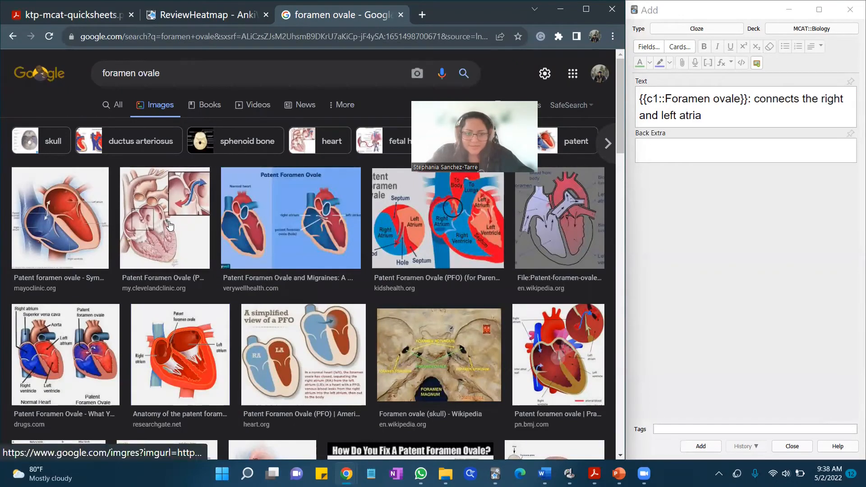
click(170, 226)
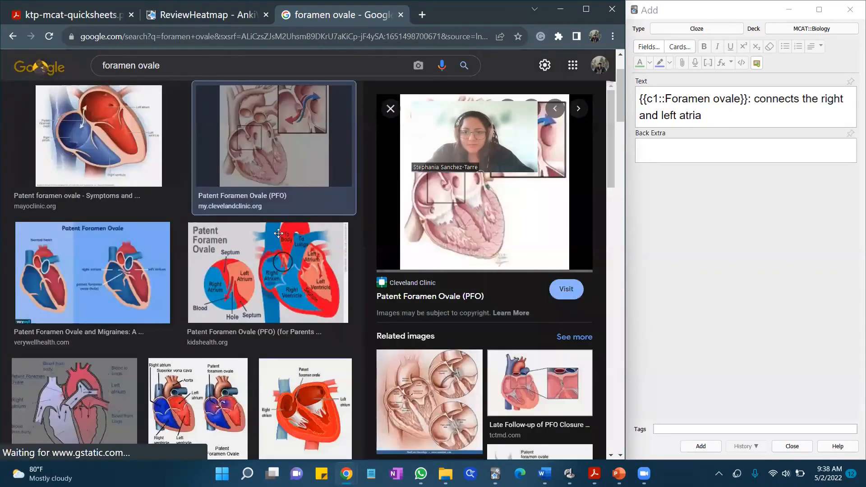